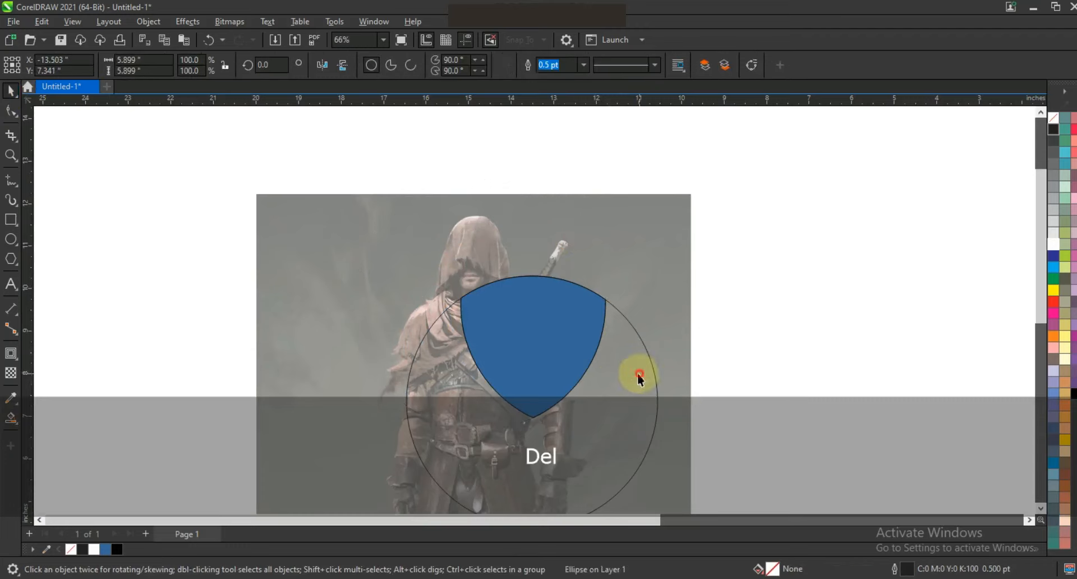
# Step: Clear the blue shield's fill and fit it over the figure's torso, enlarged to about 5.25 × 5.2 inches and rotated about 9 degrees
pyautogui.click(1053, 118)
pyautogui.click(583, 328)
pyautogui.moveTo(612, 347); pyautogui.dragTo(611, 324)
pyautogui.click(567, 348)
pyautogui.moveTo(609, 260); pyautogui.dragTo(673, 196)
pyautogui.moveTo(629, 354); pyautogui.dragTo(573, 385)
pyautogui.moveTo(620, 226); pyautogui.dragTo(603, 242)
pyautogui.moveTo(580, 371); pyautogui.dragTo(581, 366)
pyautogui.moveTo(603, 239); pyautogui.dragTo(596, 248)
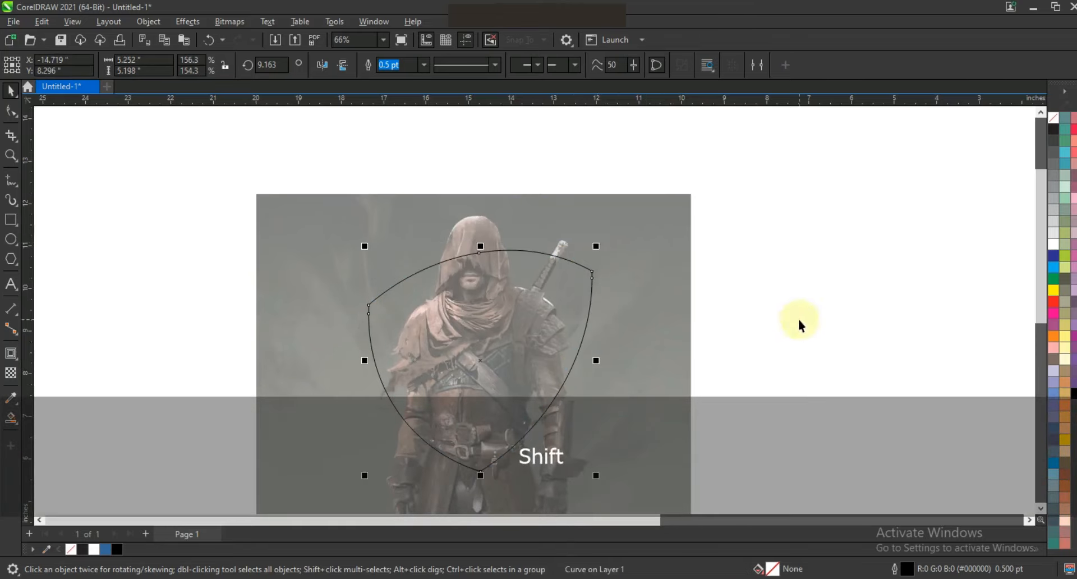
# Step: Add a single contour to the shield outline and break it apart into a separate second shield outline
pyautogui.click(11, 353)
pyautogui.moveTo(479, 258); pyautogui.dragTo(479, 258)
pyautogui.click(11, 92)
pyautogui.click(149, 21)
pyautogui.click(184, 334)
# Step: Trace the hood with the Pen tool using straight segments, from the shoulder on the sword side over the top to the opposite shoulder
pyautogui.moveTo(304, 183); pyautogui.dragTo(753, 369)
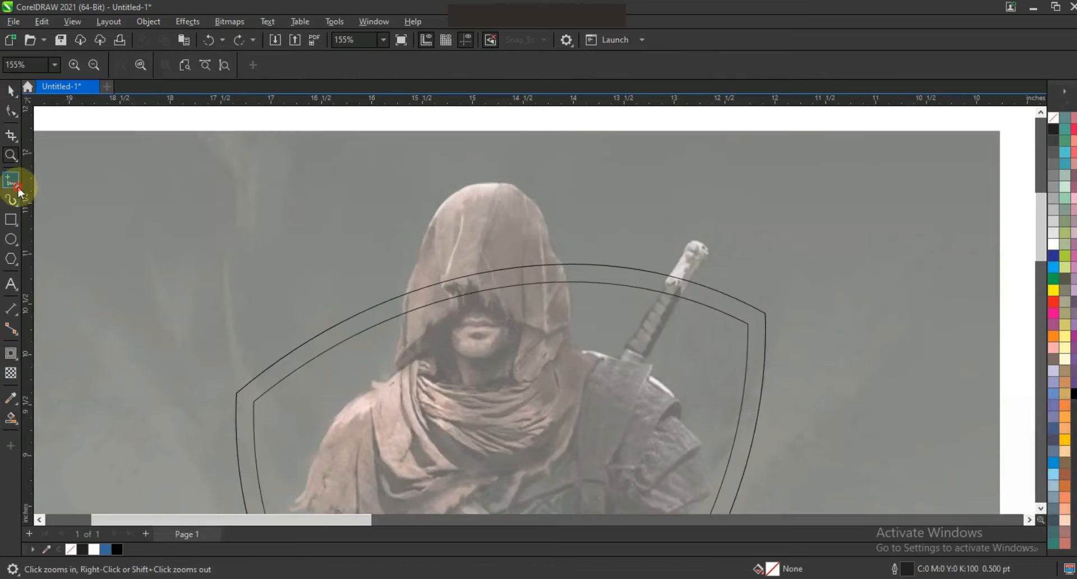
pyautogui.click(16, 185)
pyautogui.click(43, 224)
pyautogui.click(9, 156)
pyautogui.moveTo(367, 159); pyautogui.dragTo(788, 401)
pyautogui.click(12, 181)
pyautogui.click(529, 421)
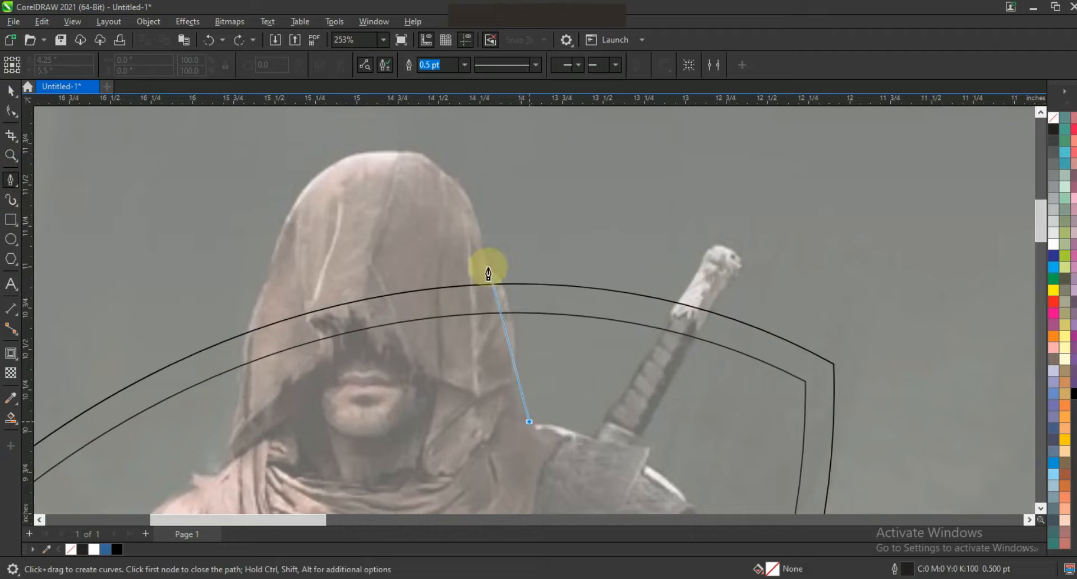
pyautogui.doubleClick(479, 257)
pyautogui.click(373, 156)
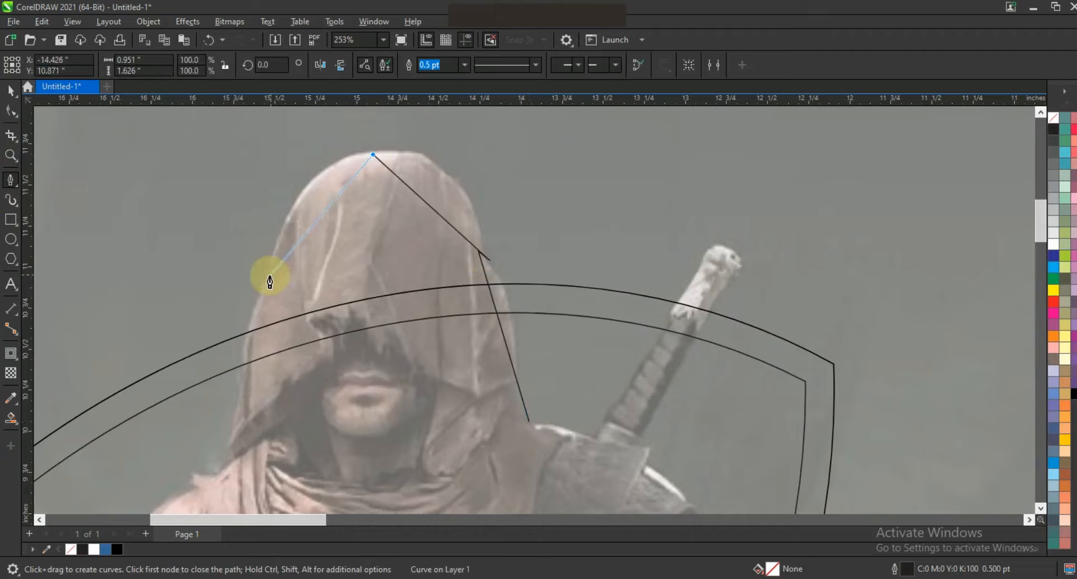
pyautogui.click(276, 261)
pyautogui.click(249, 349)
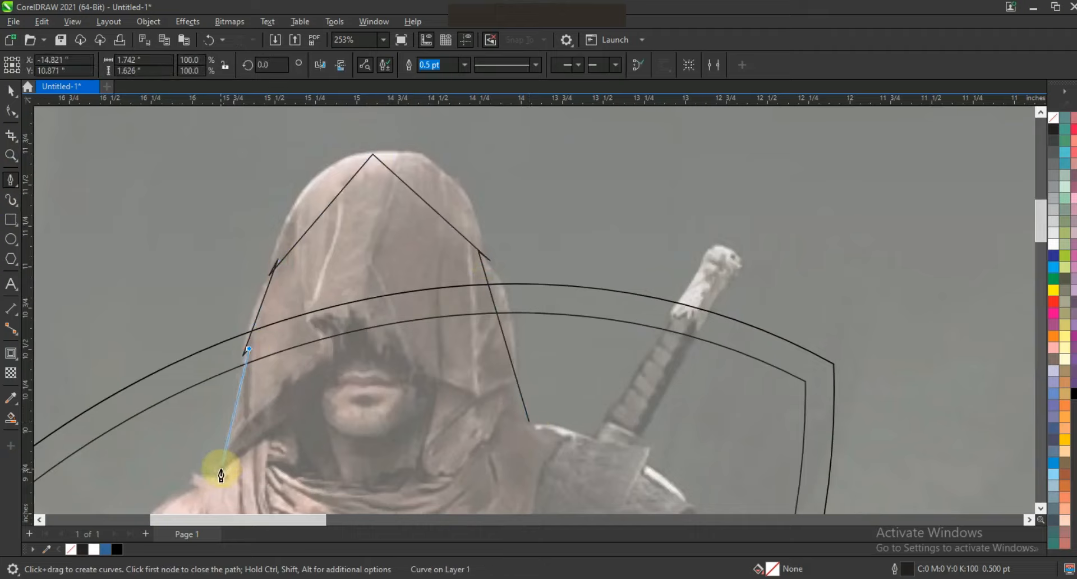
pyautogui.click(198, 487)
# Step: Continue the outline down the cloaked arm, to a point below the shield's tip, and back up to the sword-side elbow
pyautogui.press('F3')
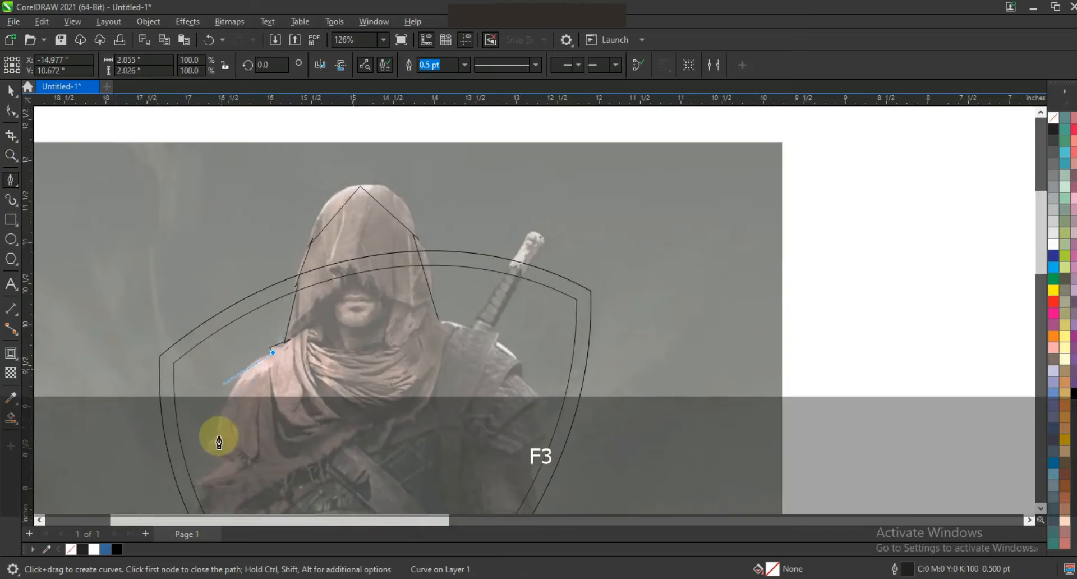
pyautogui.click(203, 450)
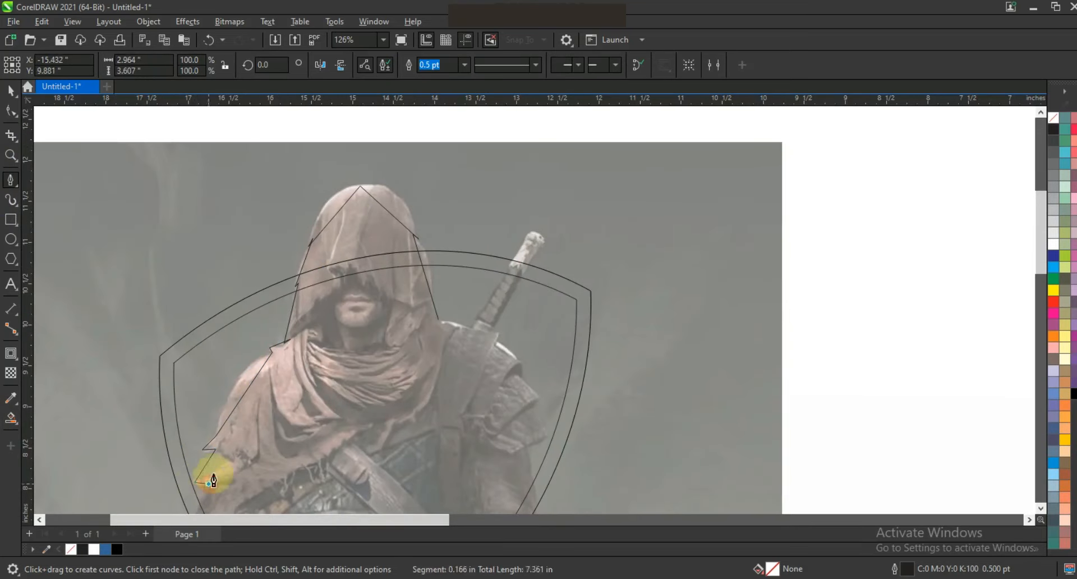
pyautogui.press('F3')
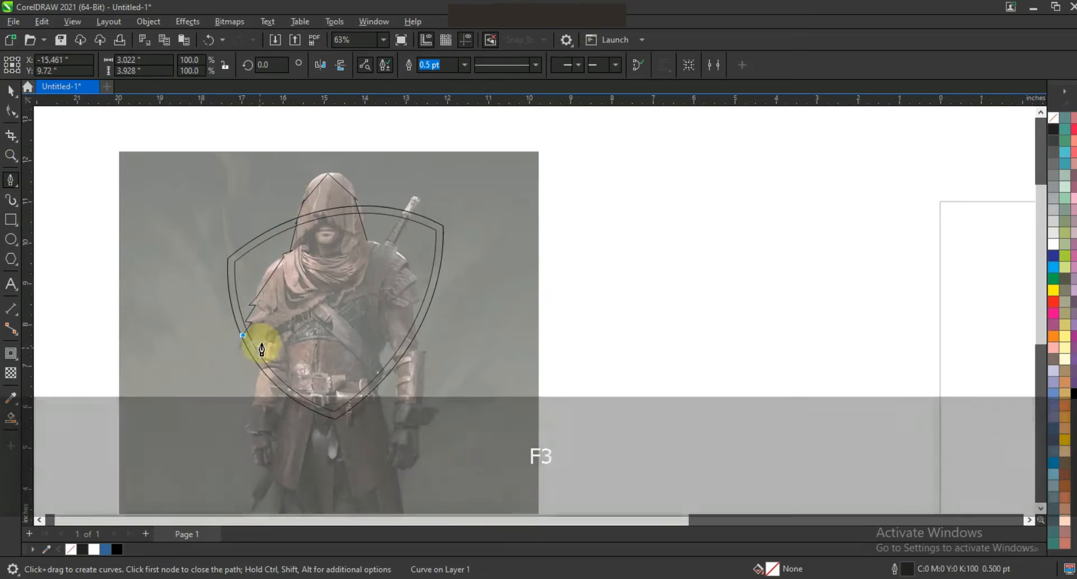
pyautogui.click(332, 453)
pyautogui.click(418, 345)
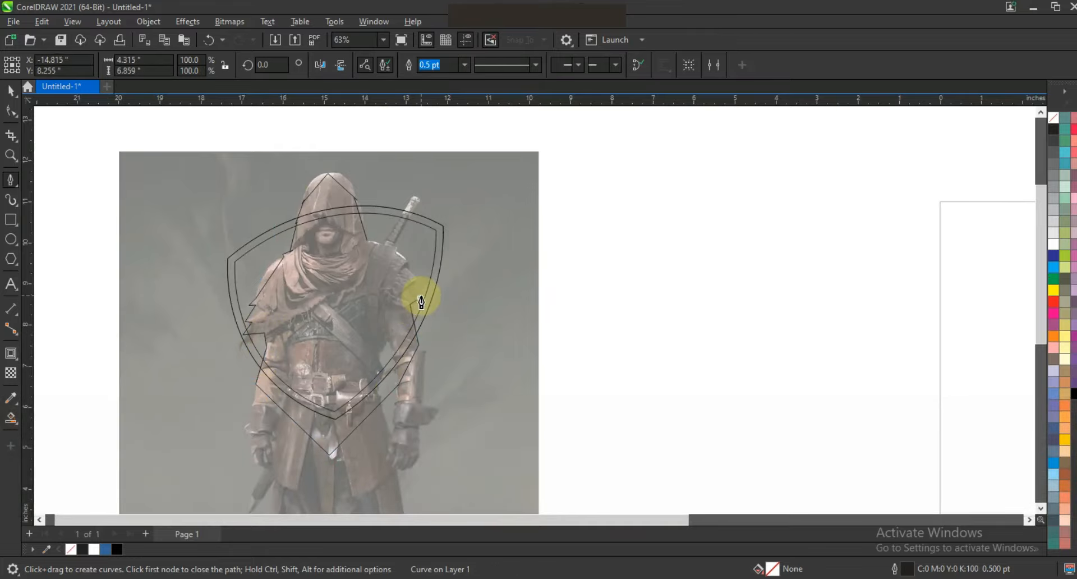
# Step: Trace the sword-side shoulder armour upward with angular segments and close the figure outline at the base of the hood
pyautogui.press('space')
pyautogui.click(12, 156)
pyautogui.moveTo(347, 219); pyautogui.dragTo(501, 349)
pyautogui.click(10, 180)
pyautogui.press('space')
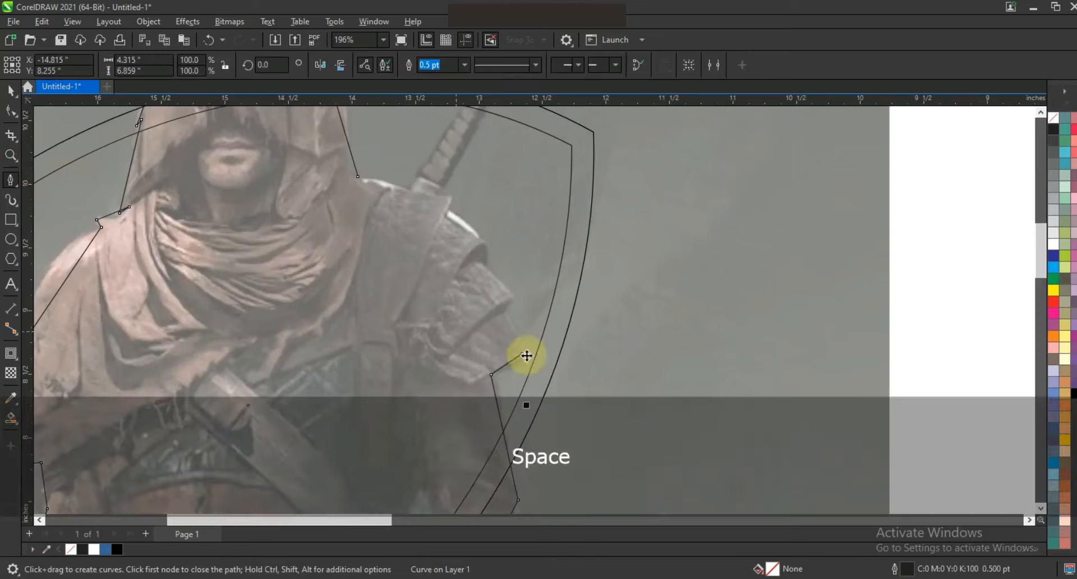
pyautogui.click(521, 354)
pyautogui.click(505, 312)
pyautogui.click(512, 298)
pyautogui.click(487, 259)
pyautogui.click(448, 210)
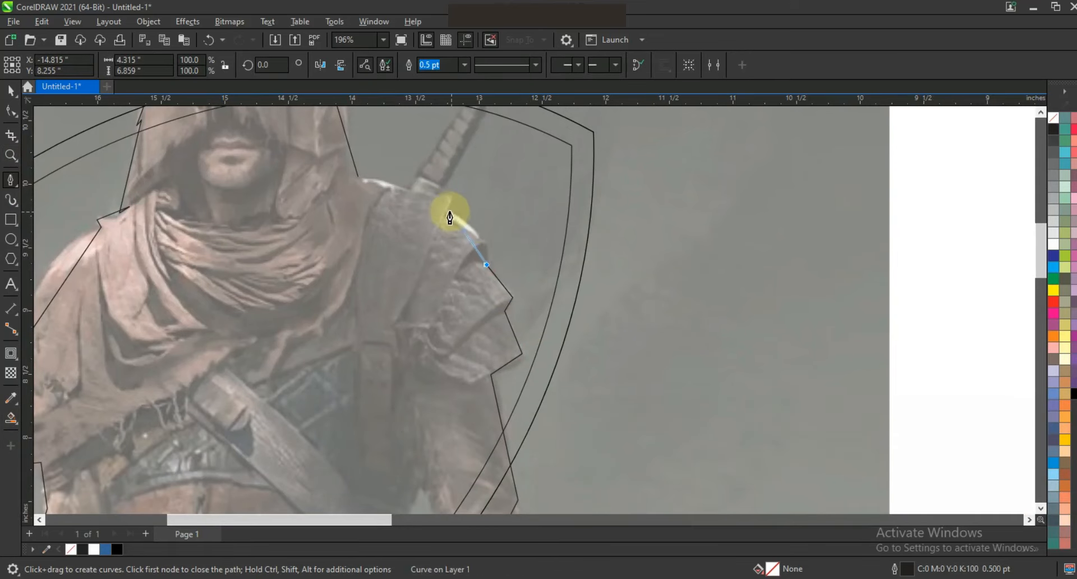
pyautogui.click(359, 180)
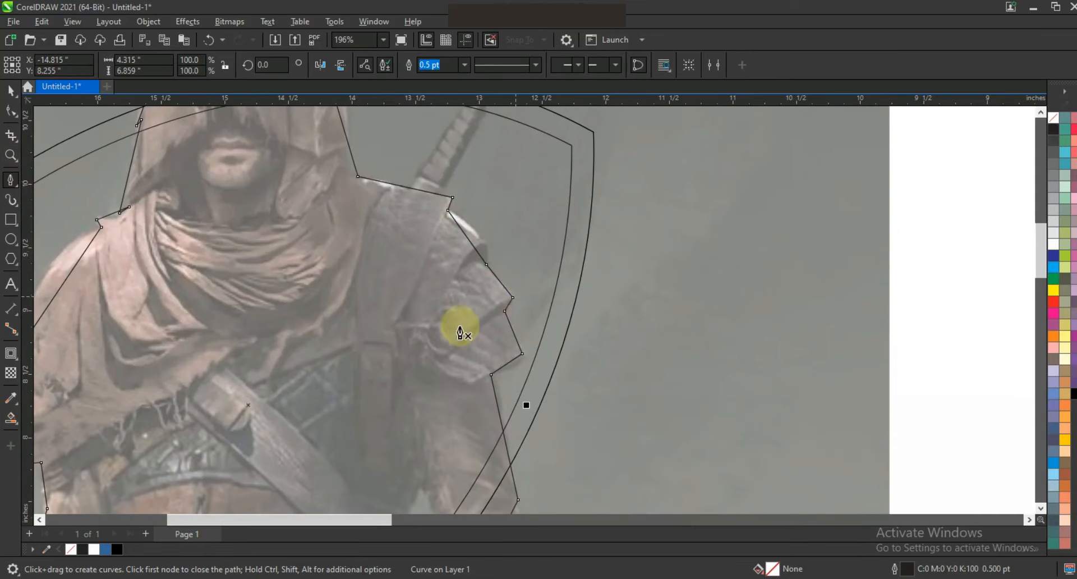
# Step: Set the traced figure outline's width to 1.5 pt
pyautogui.press('F3')
pyautogui.press('space')
pyautogui.click(424, 64)
pyautogui.click(399, 135)
# Step: Bend the hood segments of the figure outline into smooth curves with the Shape tool, following the hood in the picture
pyautogui.click(12, 110)
pyautogui.moveTo(171, 136); pyautogui.dragTo(509, 327)
pyautogui.moveTo(556, 481); pyautogui.dragTo(555, 482)
pyautogui.click(10, 155)
pyautogui.moveTo(214, 161); pyautogui.dragTo(551, 296)
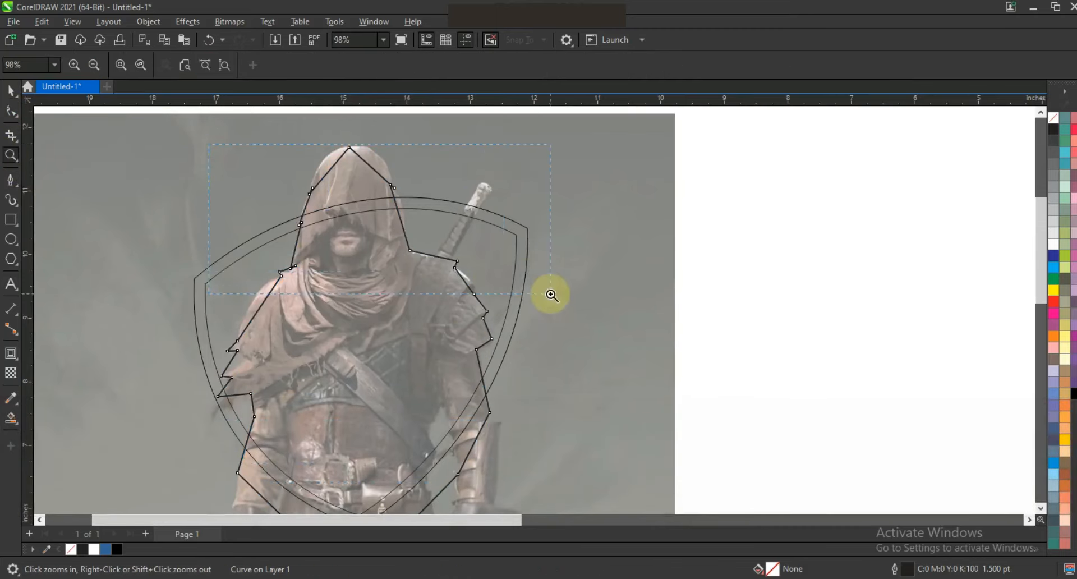
pyautogui.click(12, 111)
pyautogui.click(394, 168)
pyautogui.moveTo(394, 168); pyautogui.dragTo(379, 157)
pyautogui.moveTo(512, 161); pyautogui.dragTo(525, 133)
pyautogui.moveTo(586, 277); pyautogui.dragTo(594, 276)
pyautogui.click(305, 383)
# Step: Curve the shoulder segments and the lower sleeve edge of the figure outline to follow the clothing
pyautogui.click(674, 417)
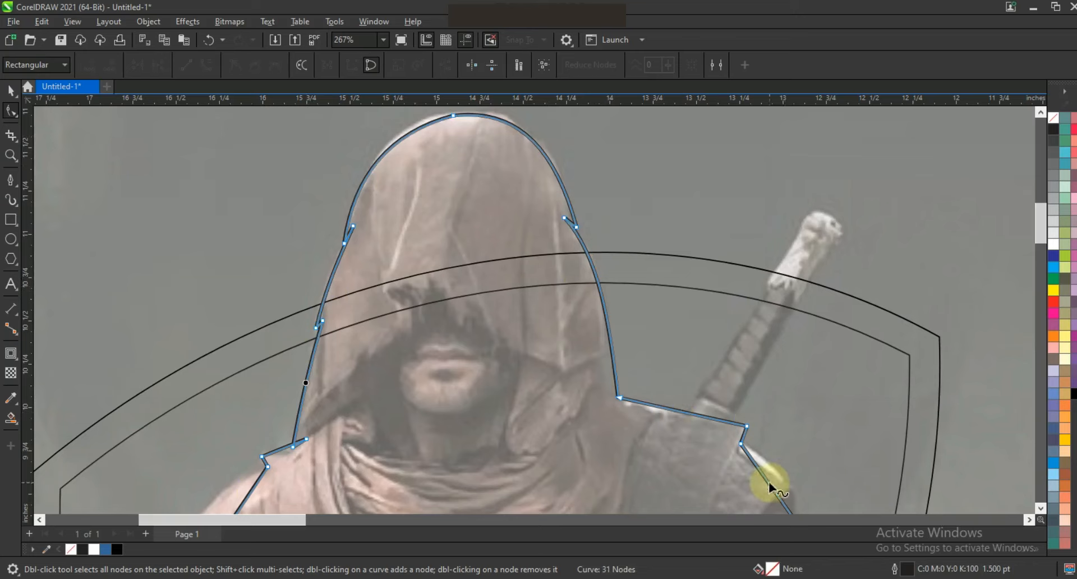
pyautogui.hotkey('shift', 'F2')
pyautogui.moveTo(443, 263); pyautogui.dragTo(443, 254)
pyautogui.click(431, 333)
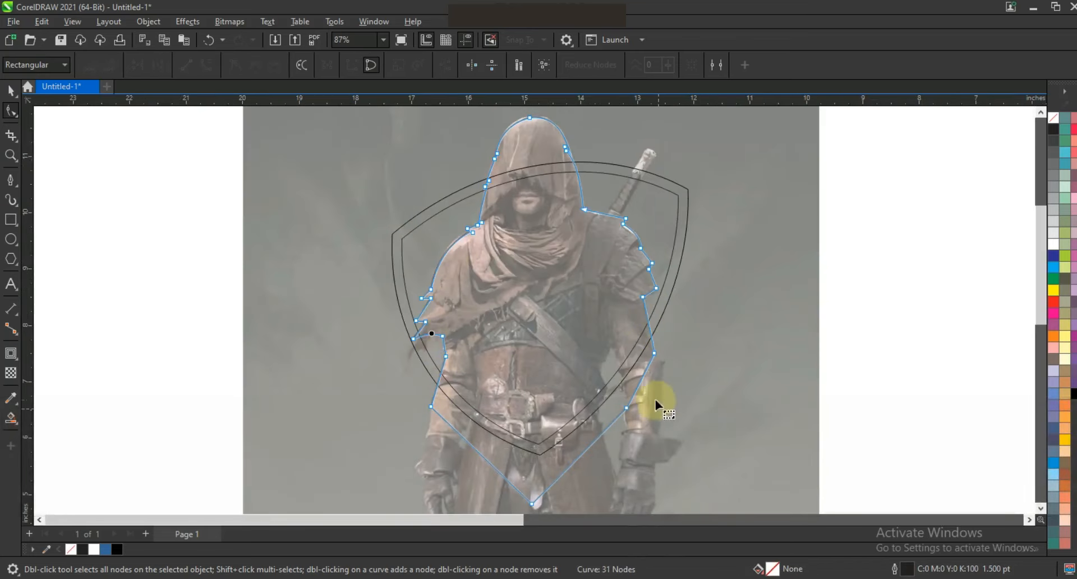
# Step: Draw a small jagged shape with the Pen tool across the shield's edge below the sword-side elbow
pyautogui.click(10, 179)
pyautogui.moveTo(611, 346); pyautogui.dragTo(650, 418)
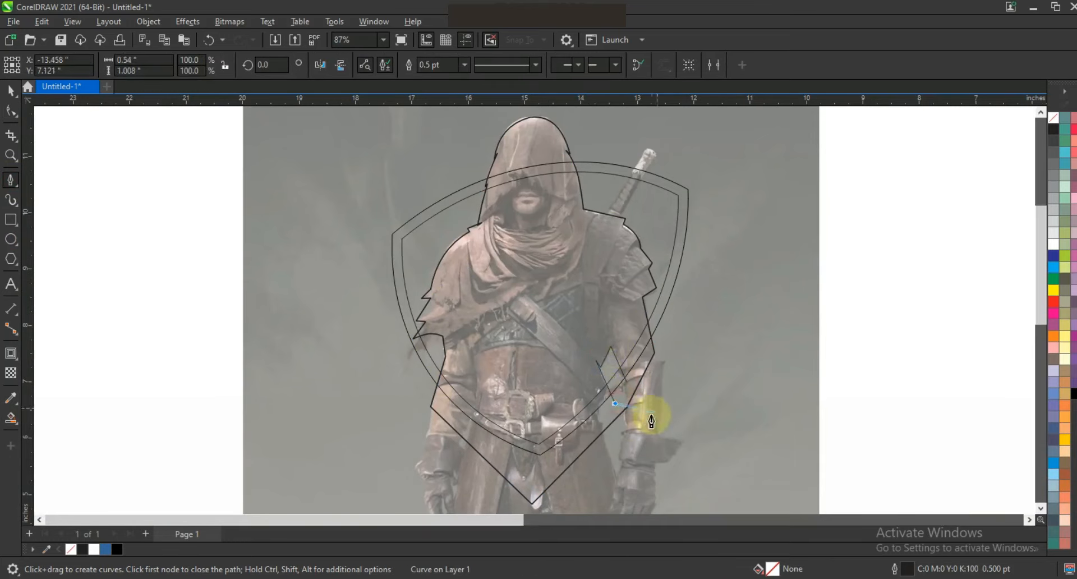
pyautogui.click(624, 387)
# Step: Fill the body area inside the shield and the hood area above it with Smart Fill, and weld the pieces into one silhouette
pyautogui.click(10, 417)
pyautogui.click(621, 312)
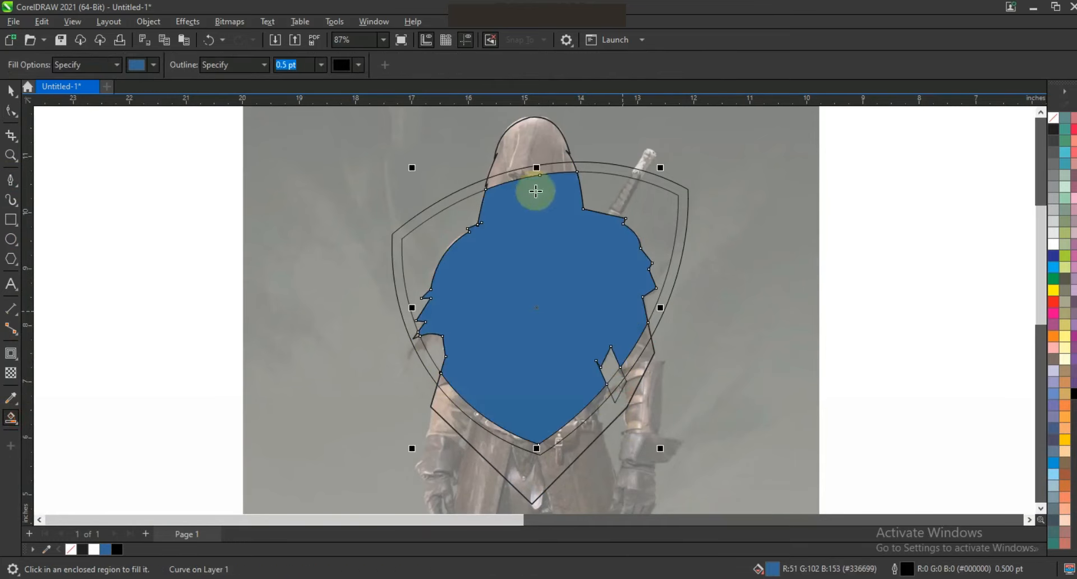
pyautogui.click(540, 171)
pyautogui.click(541, 151)
pyautogui.click(10, 91)
pyautogui.keyDown('shift'); pyautogui.click(566, 167); pyautogui.keyUp('shift')
pyautogui.keyDown('shift'); pyautogui.click(555, 188); pyautogui.keyUp('shift')
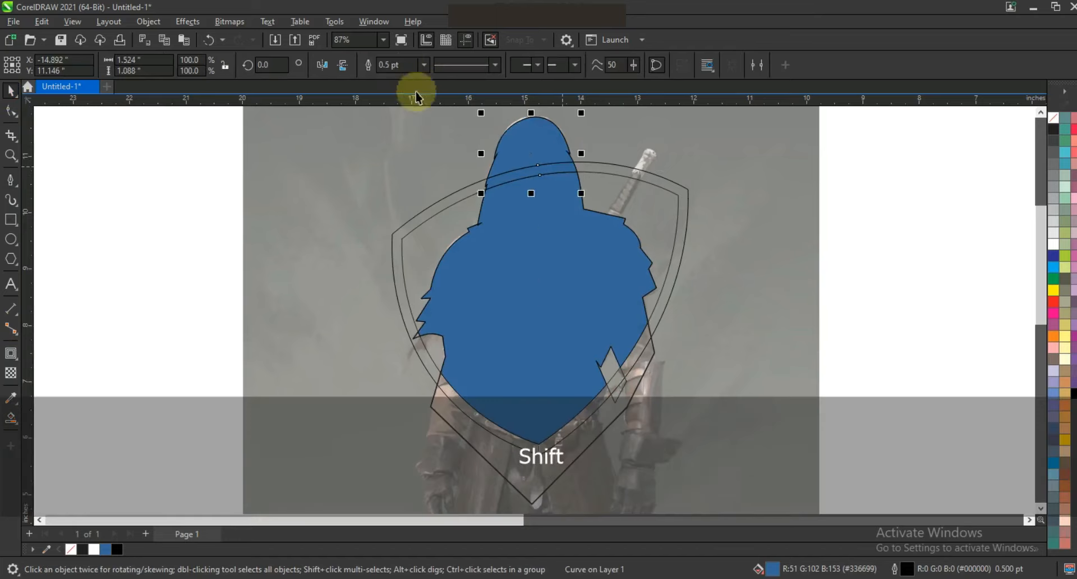
pyautogui.click(397, 66)
# Step: Delete the original traced figure outline and remove the fill from the welded silhouette
pyautogui.click(200, 265)
pyautogui.click(629, 402)
pyautogui.press('Delete')
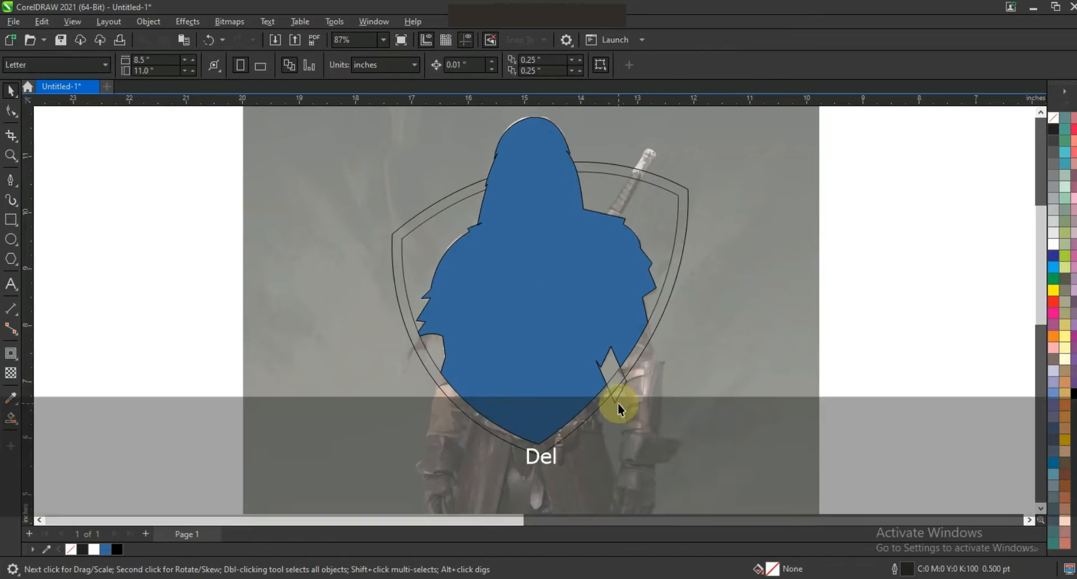
pyautogui.click(633, 298)
pyautogui.press('Delete')
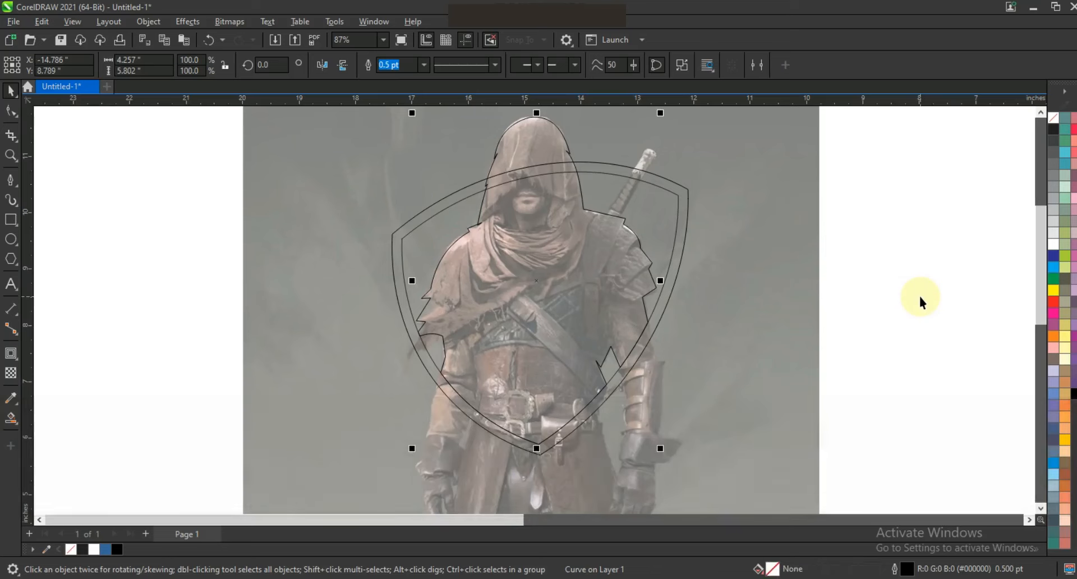
pyautogui.click(821, 303)
pyautogui.press('Escape')
# Step: Trace the scarf folds below the chin with the Pen tool as one closed shape with sharp zigzag points on both sides
pyautogui.scroll(-2, 581, 252)
pyautogui.click(11, 155)
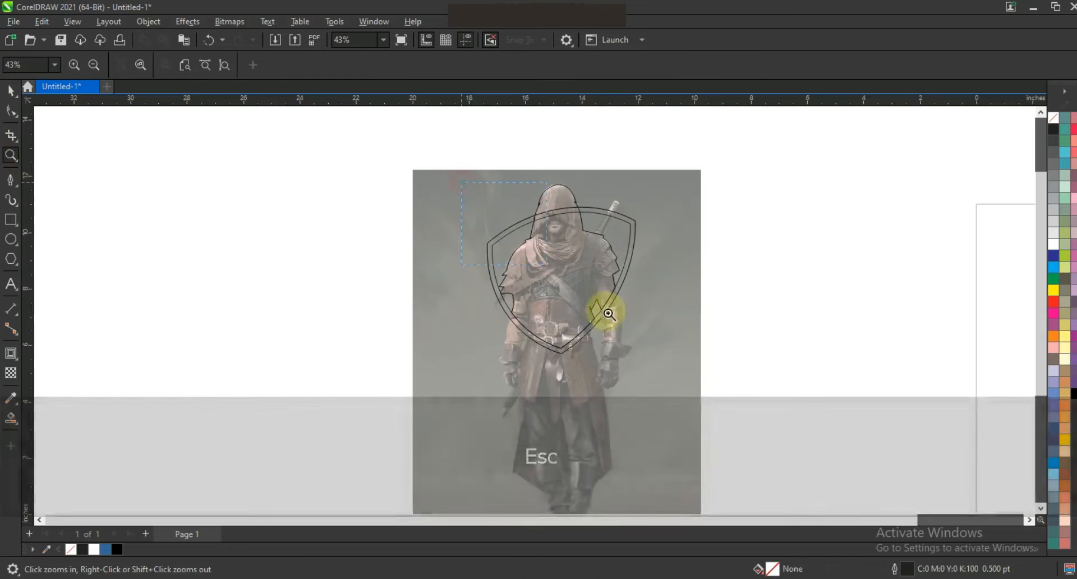
pyautogui.click(606, 308)
pyautogui.click(670, 379)
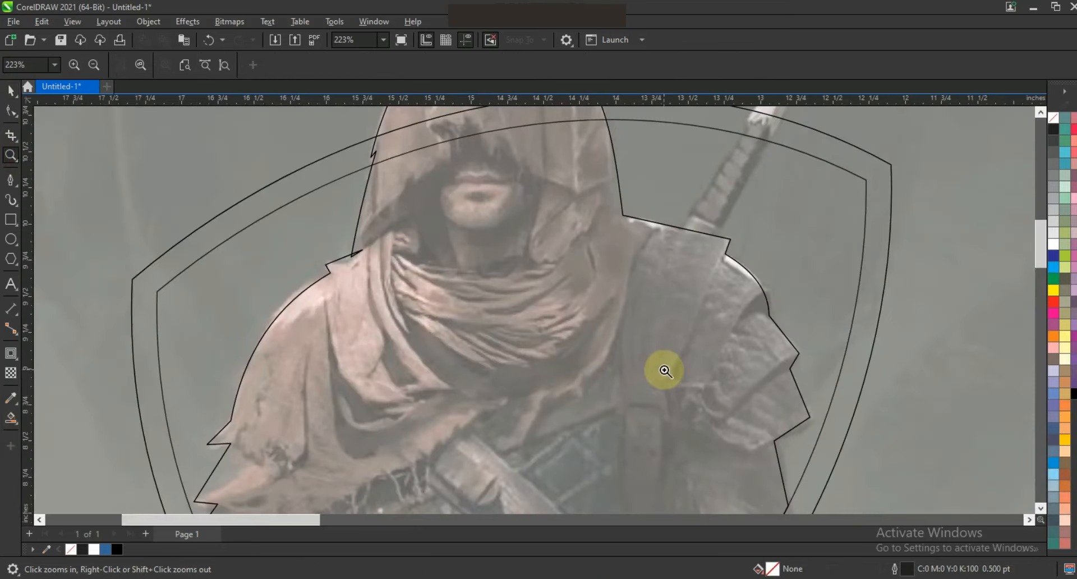
pyautogui.moveTo(324, 180); pyautogui.dragTo(687, 407)
pyautogui.click(10, 181)
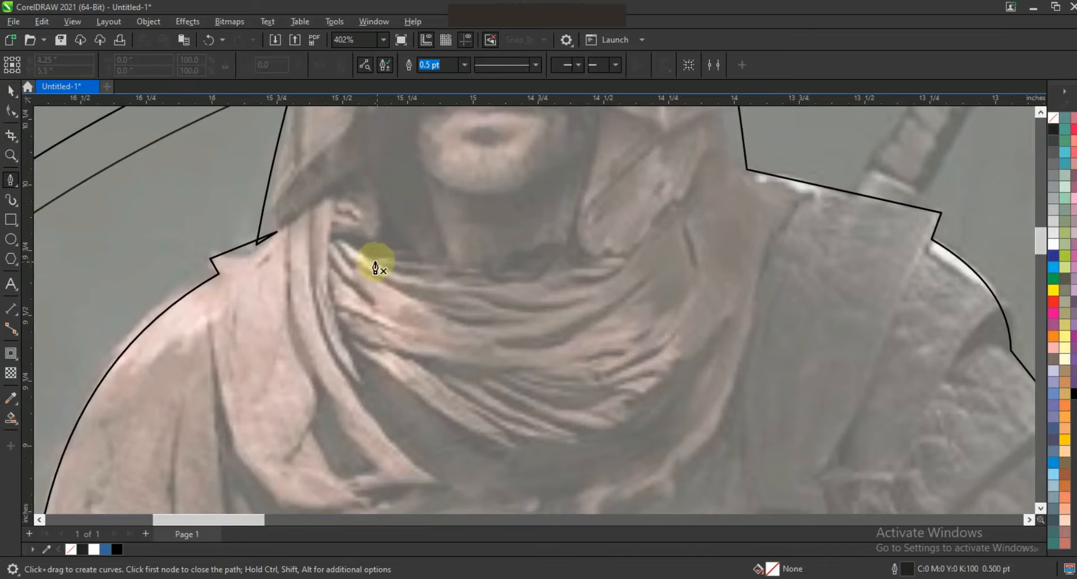
pyautogui.click(415, 276)
pyautogui.click(473, 287)
pyautogui.click(533, 282)
pyautogui.click(647, 256)
pyautogui.click(488, 299)
pyautogui.click(550, 314)
pyautogui.click(436, 316)
pyautogui.click(644, 273)
pyautogui.click(495, 340)
pyautogui.click(649, 290)
pyautogui.click(587, 339)
pyautogui.click(651, 328)
pyautogui.click(578, 360)
pyautogui.click(644, 376)
pyautogui.click(424, 359)
pyautogui.click(616, 420)
pyautogui.click(437, 371)
pyautogui.click(577, 432)
pyautogui.click(445, 383)
pyautogui.click(536, 450)
pyautogui.click(354, 343)
pyautogui.click(338, 310)
pyautogui.click(405, 331)
pyautogui.click(335, 301)
pyautogui.click(329, 271)
pyautogui.click(378, 307)
pyautogui.click(342, 244)
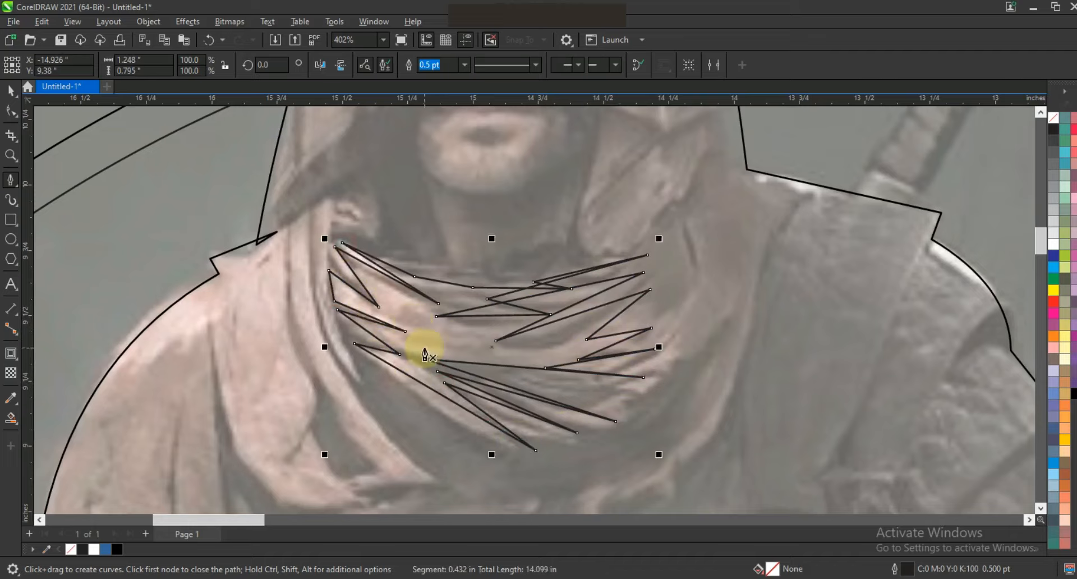
# Step: Bend the straight segments of the scarf shape into curves that follow the fabric folds
pyautogui.press('F10')
pyautogui.moveTo(430, 390)
pyautogui.mouseDown()
pyautogui.moveTo(493, 406)
pyautogui.moveTo(486, 416)
pyautogui.moveTo(501, 415)
pyautogui.moveTo(514, 372)
pyautogui.moveTo(526, 390)
pyautogui.mouseUp()
pyautogui.moveTo(595, 360); pyautogui.dragTo(614, 348)
pyautogui.moveTo(581, 317)
pyautogui.mouseDown()
pyautogui.moveTo(583, 328)
pyautogui.moveTo(609, 329)
pyautogui.moveTo(581, 323)
pyautogui.mouseUp()
pyautogui.moveTo(498, 316); pyautogui.dragTo(499, 321)
pyautogui.moveTo(536, 295); pyautogui.dragTo(540, 318)
pyautogui.moveTo(557, 280)
pyautogui.mouseDown()
pyautogui.moveTo(571, 298)
pyautogui.moveTo(579, 281)
pyautogui.mouseUp()
pyautogui.click(397, 276)
pyautogui.click(392, 269)
pyautogui.moveTo(392, 269); pyautogui.dragTo(351, 292)
pyautogui.click(473, 288)
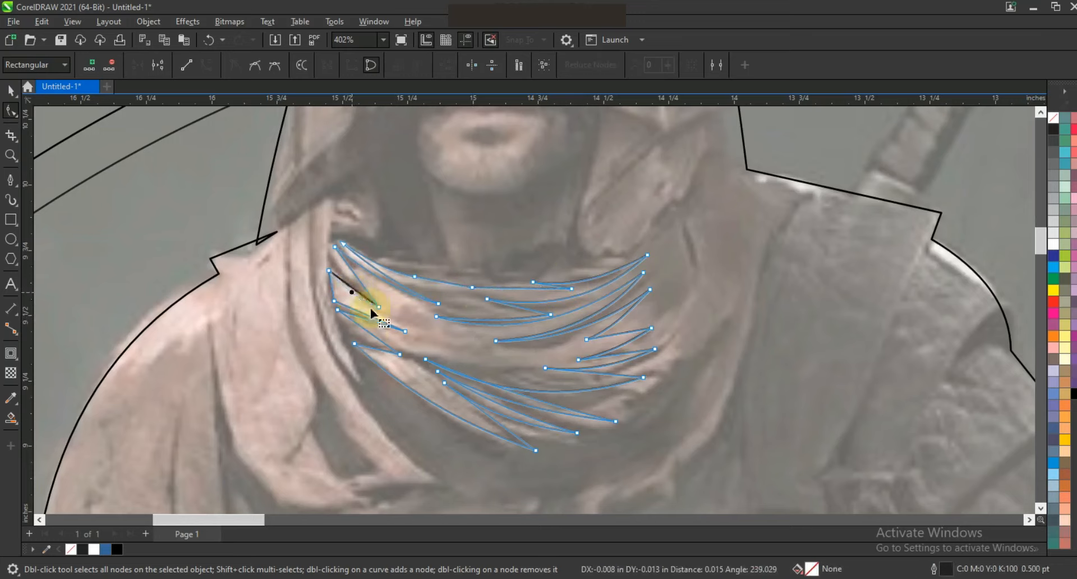
# Step: Fill the scarf fold shape with grey and deselect it
pyautogui.click(11, 90)
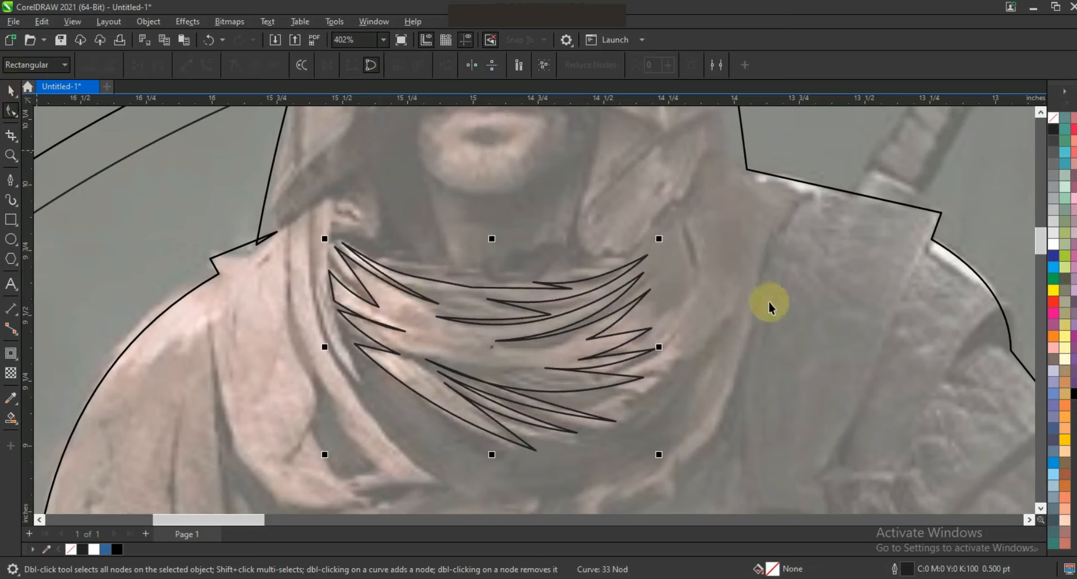
pyautogui.click(1053, 175)
pyautogui.press('F3')
pyautogui.press('F3')
pyautogui.press('Escape')
# Step: Start a new Pen tool path tracing the pointed inner folds of the cloth hanging beside the scarf
pyautogui.click(11, 155)
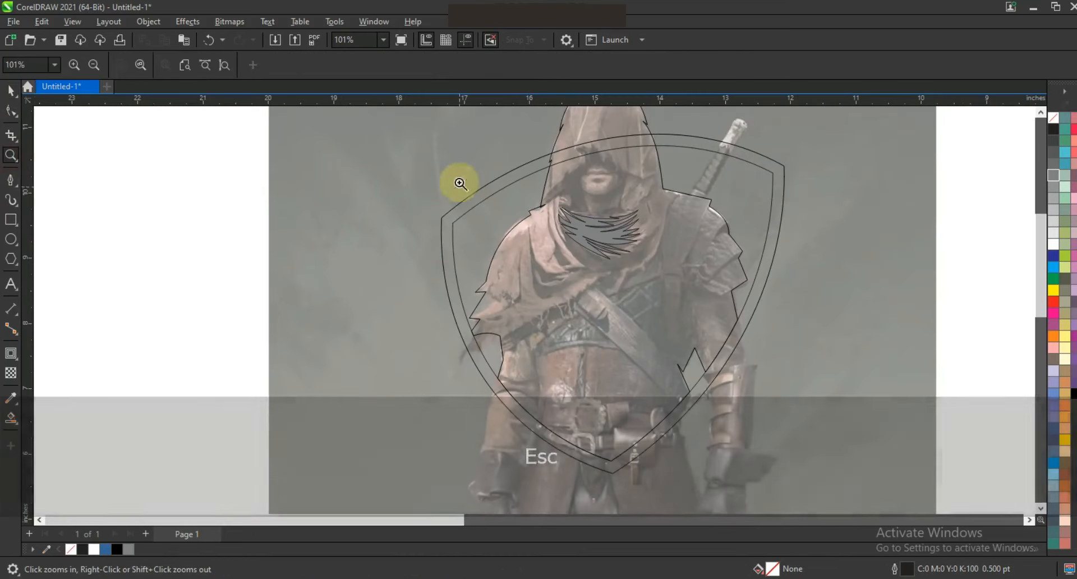
pyautogui.moveTo(460, 184); pyautogui.dragTo(704, 365)
pyautogui.click(11, 179)
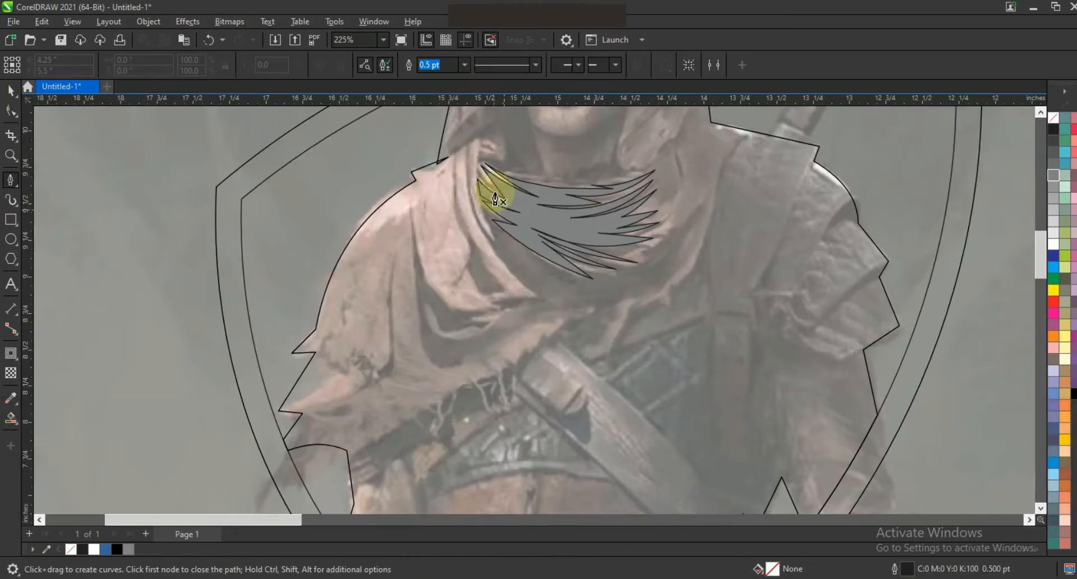
pyautogui.click(492, 242)
pyautogui.click(466, 145)
pyautogui.moveTo(540, 302); pyautogui.dragTo(486, 304)
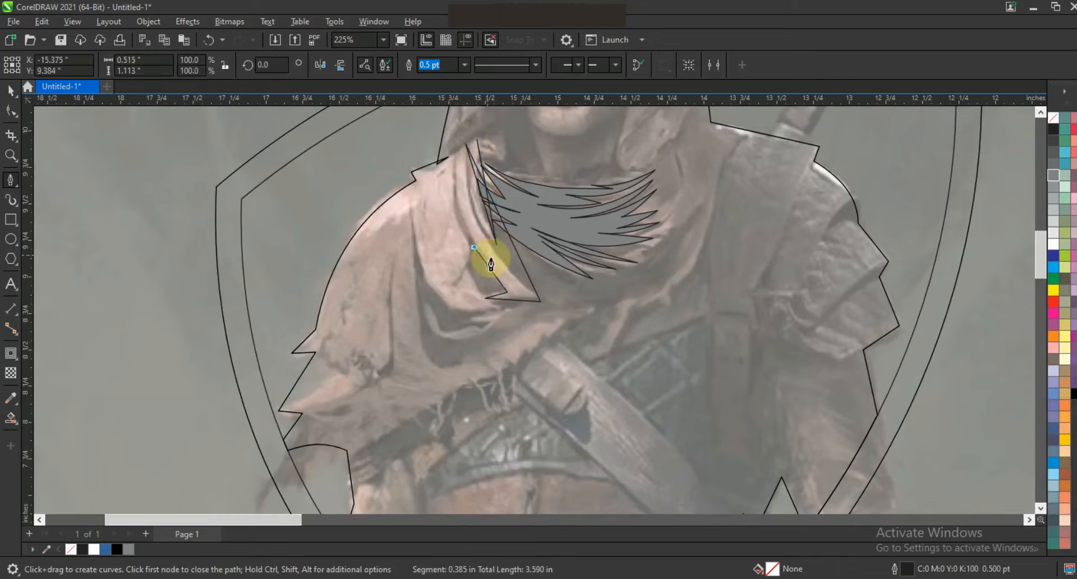
pyautogui.moveTo(469, 248); pyautogui.dragTo(465, 273)
pyautogui.moveTo(500, 312); pyautogui.dragTo(448, 299)
# Step: Continue the path around the cloak's large fold, its frayed lower hem and ragged sleeve edge, and close it at the neck
pyautogui.click(409, 213)
pyautogui.click(435, 366)
pyautogui.click(599, 305)
pyautogui.click(535, 354)
pyautogui.click(543, 331)
pyautogui.click(522, 360)
pyautogui.click(527, 341)
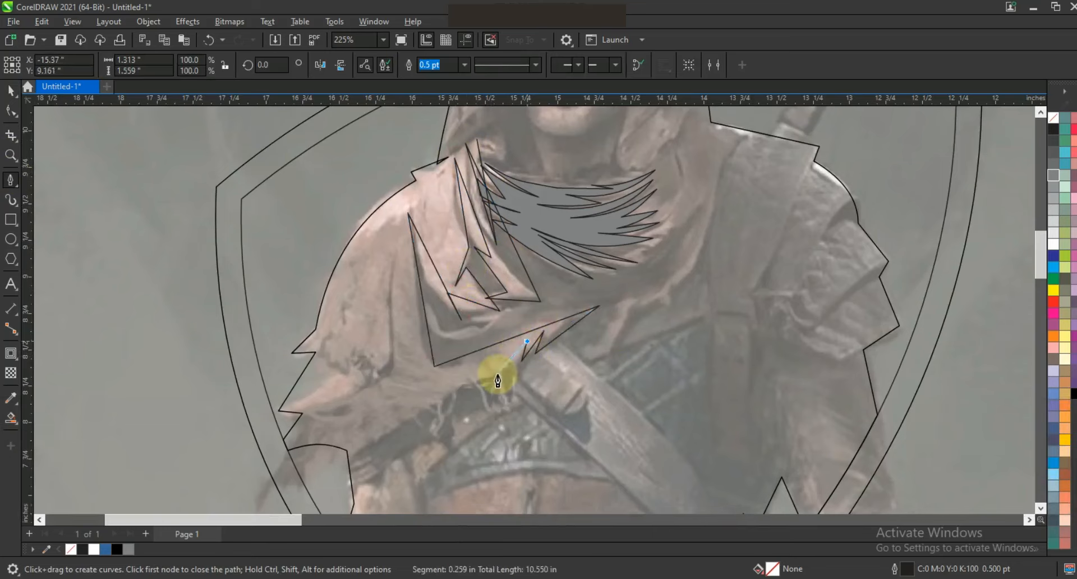
pyautogui.click(465, 386)
pyautogui.click(361, 448)
pyautogui.click(297, 435)
pyautogui.click(351, 374)
pyautogui.click(296, 402)
pyautogui.click(329, 341)
pyautogui.click(422, 186)
pyautogui.click(478, 145)
# Step: Convert the cloak shape's segments to curves and bend its shoulder edge and neck folds to follow the cloth
pyautogui.click(10, 110)
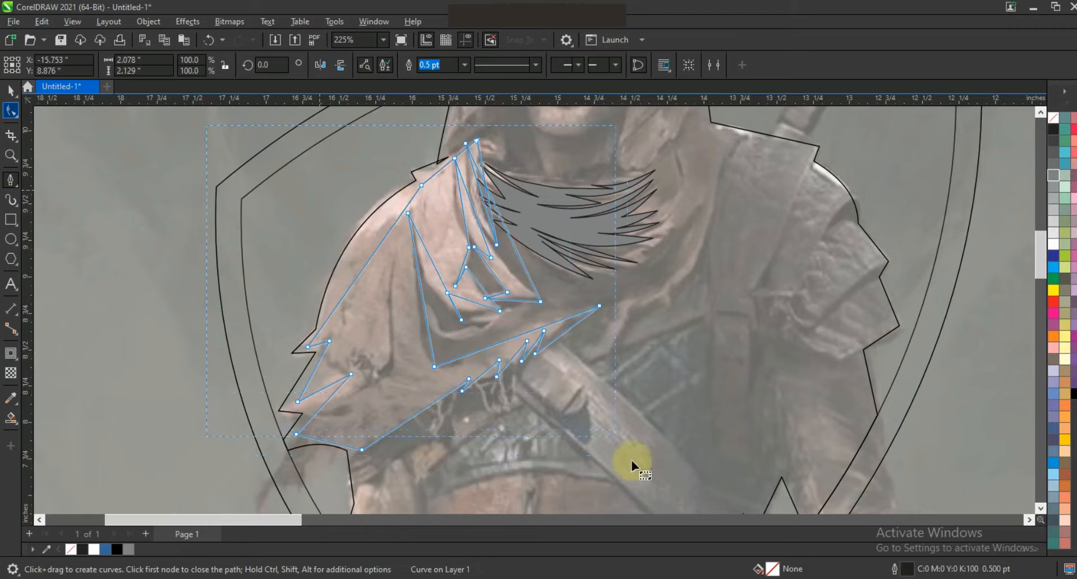
pyautogui.moveTo(372, 255); pyautogui.dragTo(365, 229)
pyautogui.click(443, 168)
pyautogui.hotkey('ctrl', 'z')
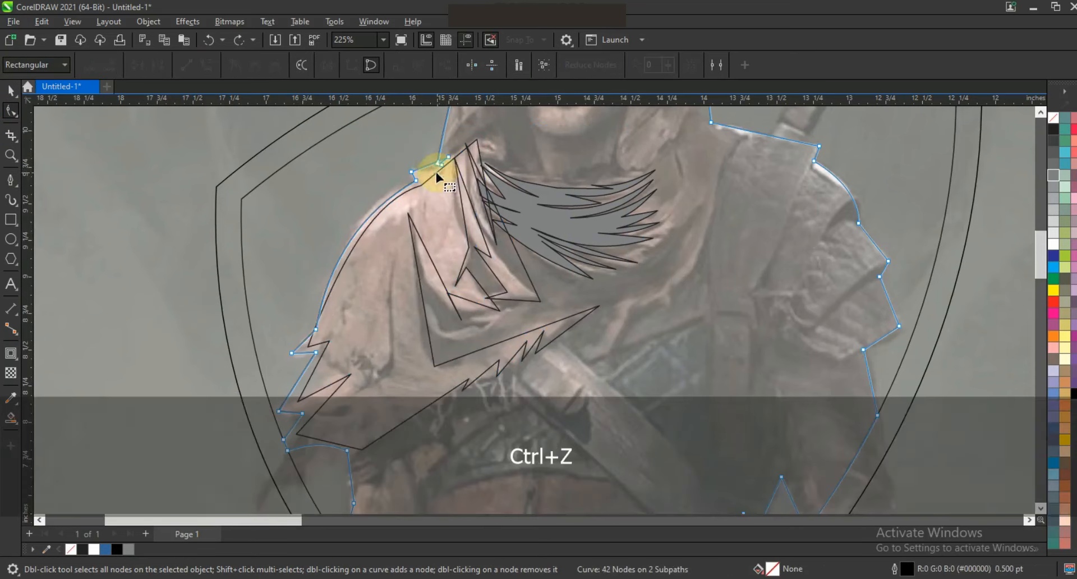
pyautogui.click(436, 171)
pyautogui.moveTo(462, 216)
pyautogui.mouseDown()
pyautogui.moveTo(481, 208)
pyautogui.moveTo(478, 227)
pyautogui.mouseUp()
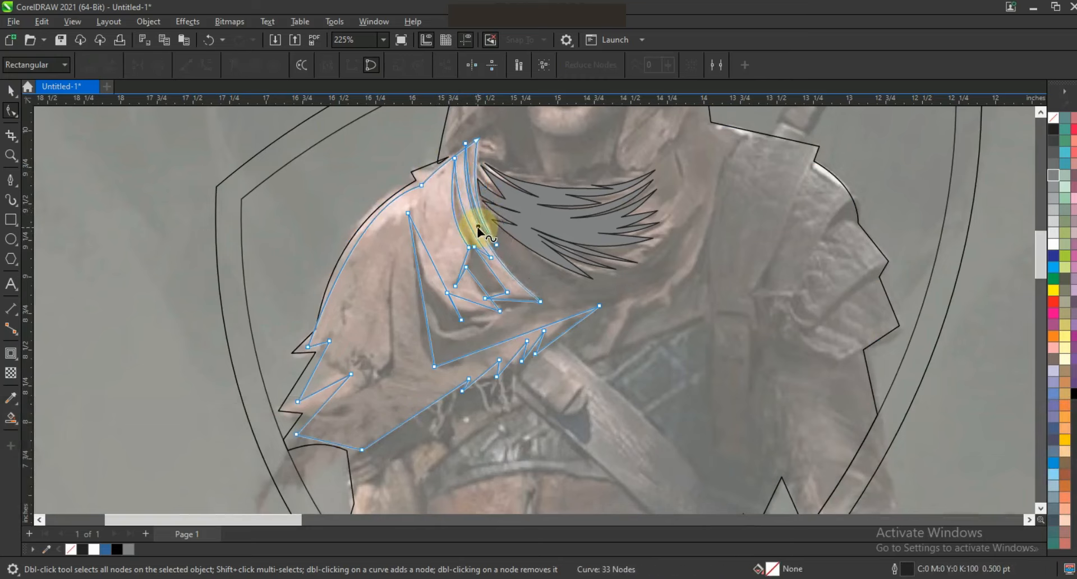
# Step: Bend the cloak's large fold, inner fold tip and ragged sleeve edges into curves and fill the shape with grey (K:60)
pyautogui.moveTo(431, 284); pyautogui.dragTo(426, 360)
pyautogui.moveTo(488, 347); pyautogui.dragTo(458, 374)
pyautogui.moveTo(562, 332); pyautogui.dragTo(558, 325)
pyautogui.moveTo(318, 392); pyautogui.dragTo(313, 375)
pyautogui.moveTo(318, 332); pyautogui.dragTo(309, 344)
pyautogui.click(10, 91)
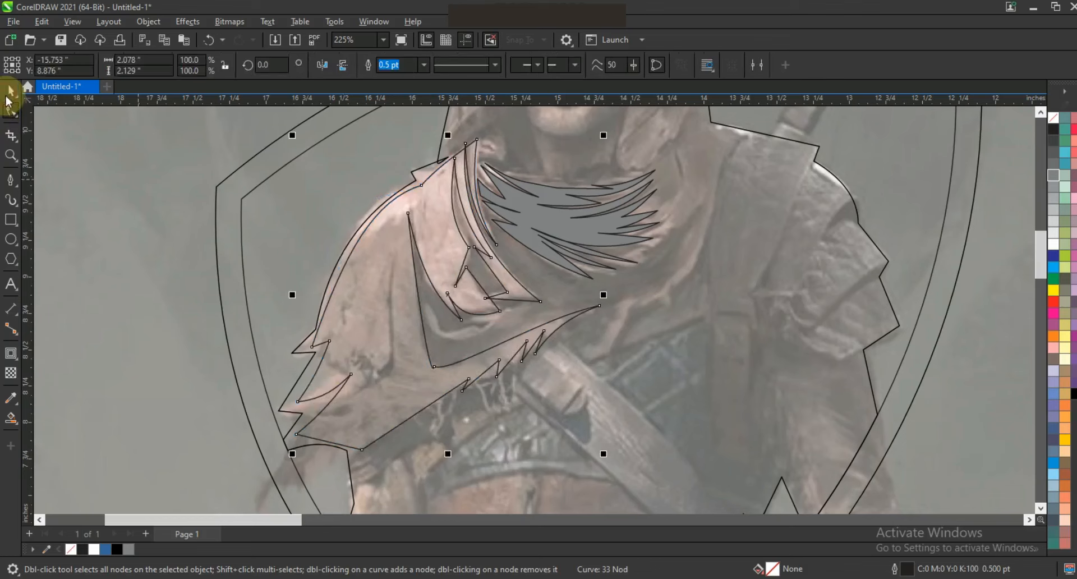
# Step: Start a Pen tool path on the cloth over the sword-side shoulder, tracing its outer edge down to the jagged lower tip
pyautogui.press('F3')
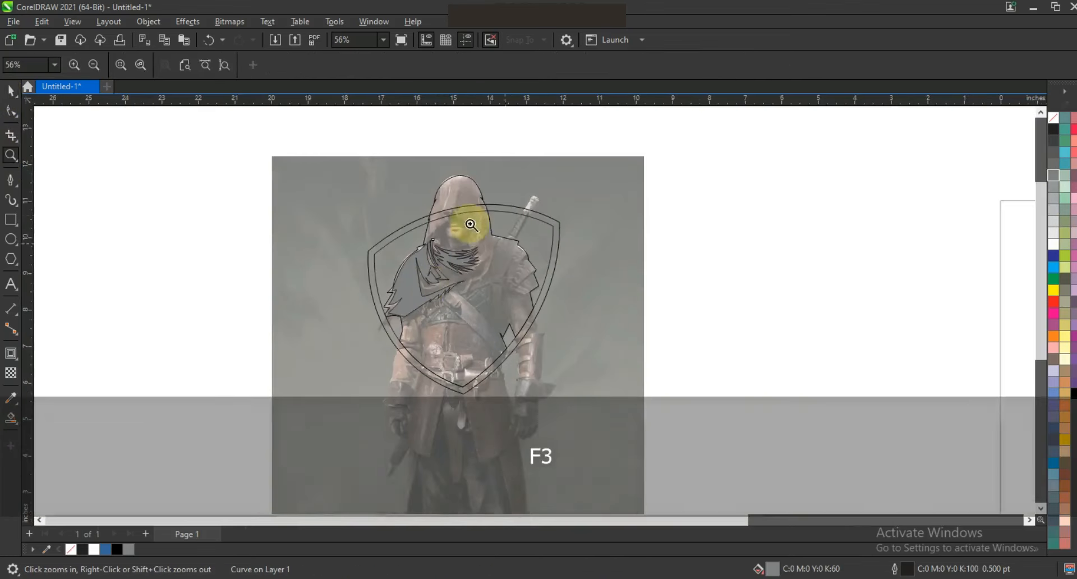
pyautogui.moveTo(514, 248); pyautogui.dragTo(591, 325)
pyautogui.moveTo(250, 184); pyautogui.dragTo(700, 428)
pyautogui.click(10, 181)
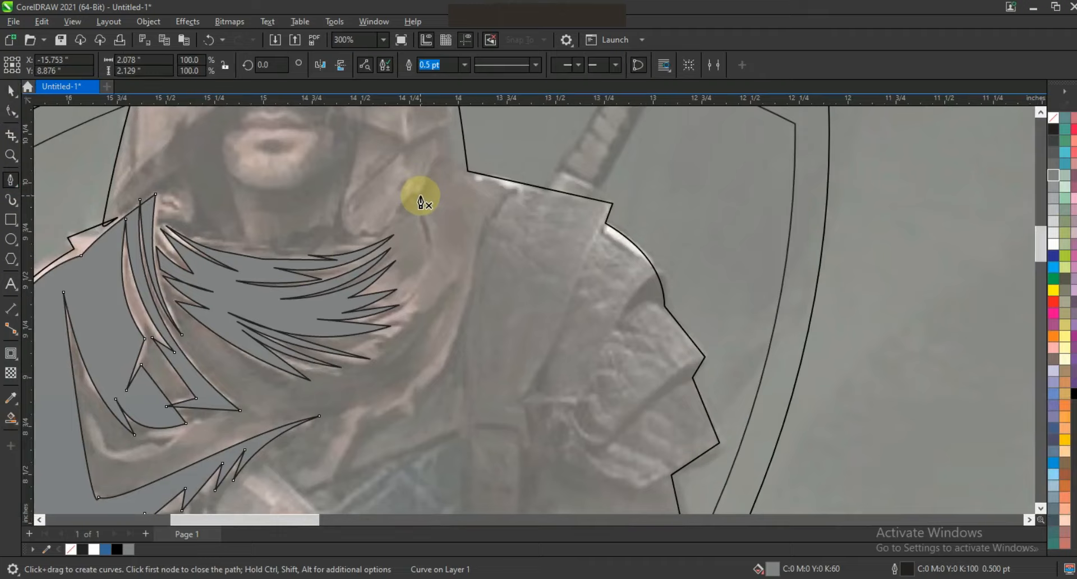
pyautogui.click(449, 163)
pyautogui.click(515, 188)
pyautogui.click(419, 395)
pyautogui.click(417, 377)
pyautogui.click(414, 420)
pyautogui.click(405, 402)
pyautogui.click(367, 417)
# Step: Continue the path up the pointed folds beside the grey scarf and close it at the base of the hood
pyautogui.click(440, 332)
pyautogui.click(411, 349)
pyautogui.click(457, 272)
pyautogui.click(378, 321)
pyautogui.click(432, 281)
pyautogui.click(391, 274)
pyautogui.click(393, 257)
pyautogui.click(392, 247)
pyautogui.click(449, 164)
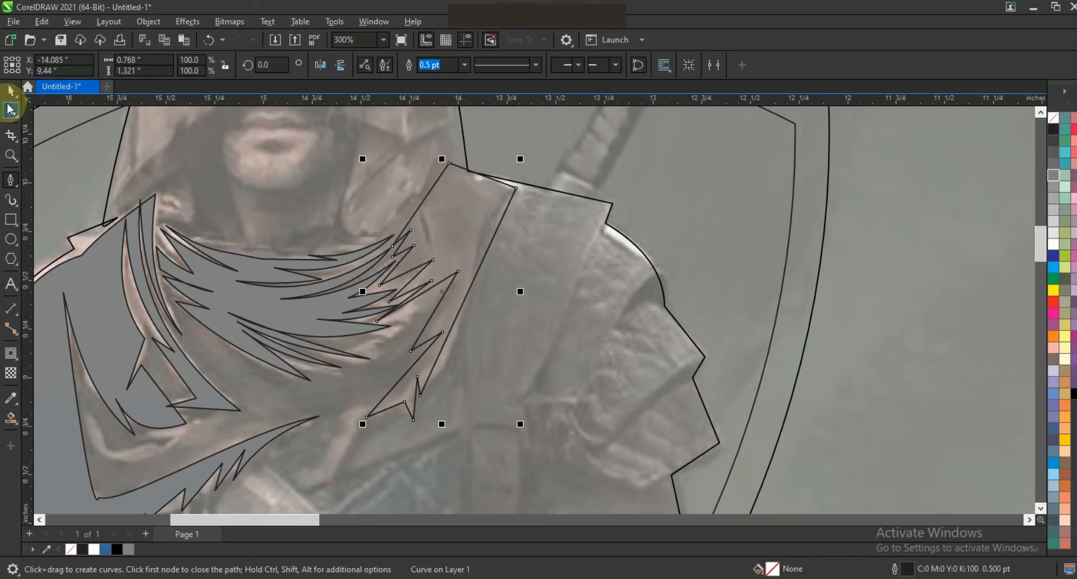
# Step: Convert the shoulder cloth's segments to curves and bend its outer edge and lower pointed folds
pyautogui.click(10, 107)
pyautogui.moveTo(557, 442); pyautogui.dragTo(252, 147)
pyautogui.click(202, 61)
pyautogui.moveTo(489, 248); pyautogui.dragTo(438, 320)
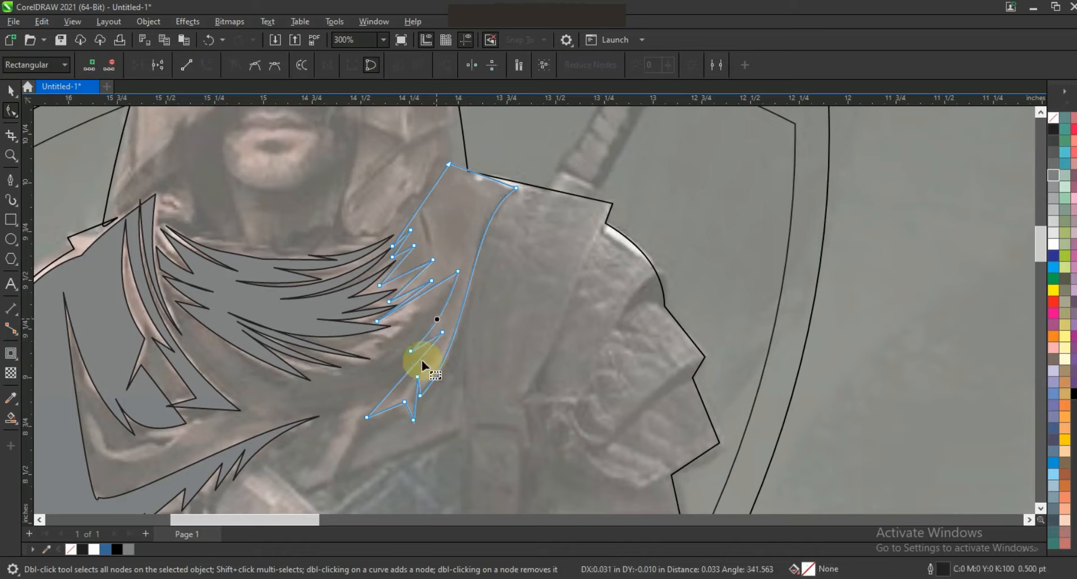
pyautogui.moveTo(421, 361); pyautogui.dragTo(425, 365)
pyautogui.moveTo(428, 292)
pyautogui.mouseDown()
pyautogui.moveTo(413, 300)
pyautogui.moveTo(411, 283)
pyautogui.mouseUp()
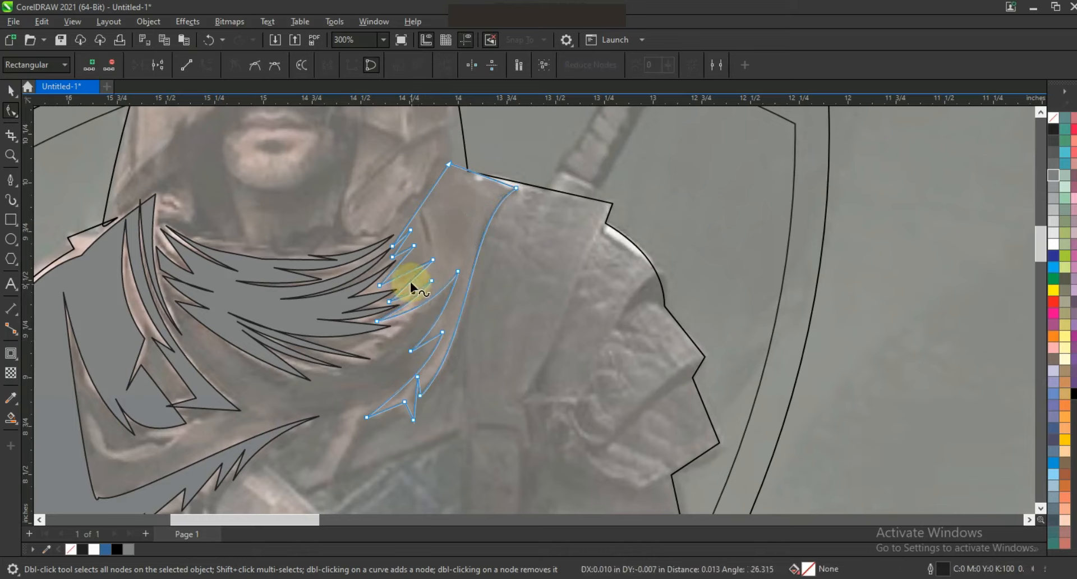
# Step: Adjust the shoulder cloth's upper edge at the hood and fill the shape with grey
pyautogui.click(420, 208)
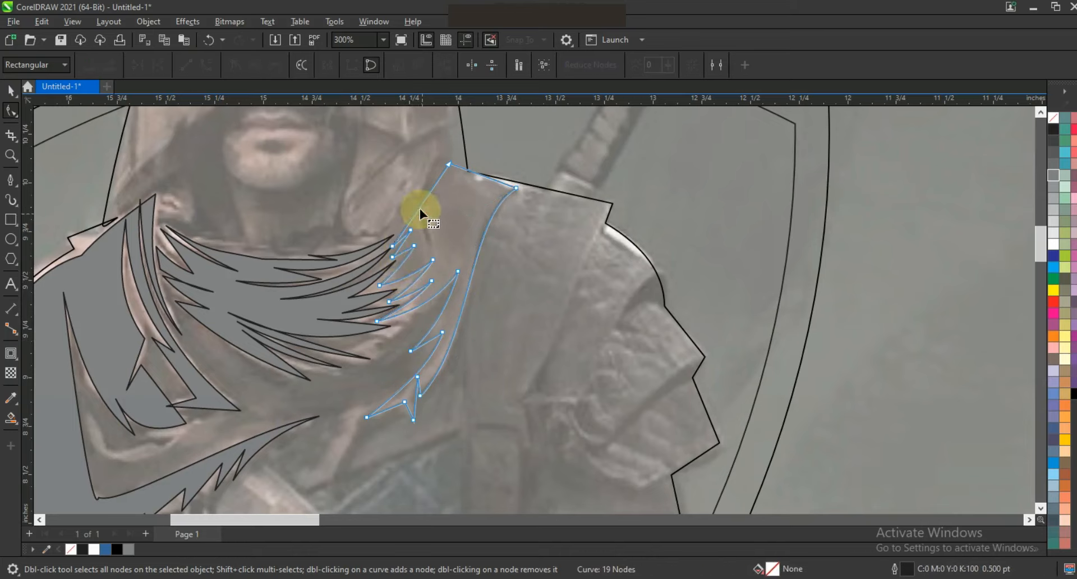
pyautogui.moveTo(392, 246); pyautogui.dragTo(391, 244)
pyautogui.click(449, 165)
pyautogui.moveTo(471, 172); pyautogui.dragTo(457, 176)
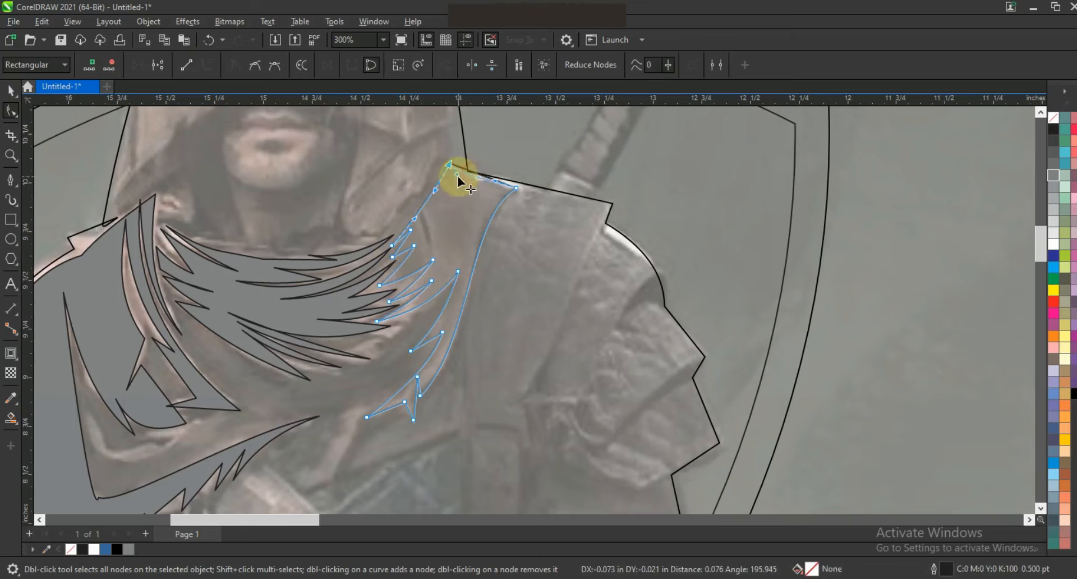
pyautogui.click(11, 89)
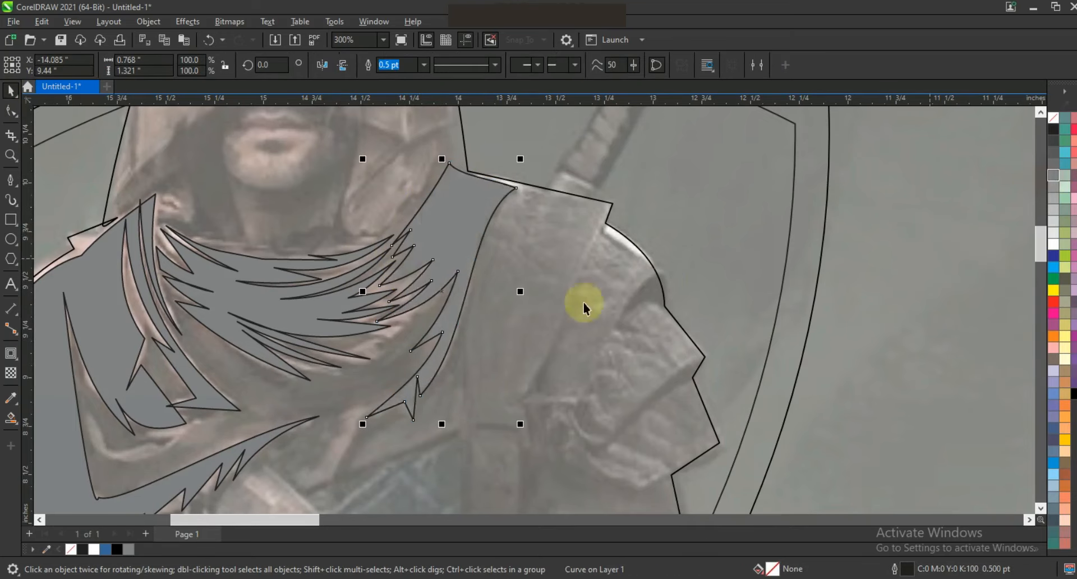
# Step: Start a Pen tool path inside the hood, running from its shoulder-side base over the crown to the opposite lower corner
pyautogui.press('F3')
pyautogui.press('F3')
pyautogui.press('Escape')
pyautogui.press('z')
pyautogui.click(569, 236)
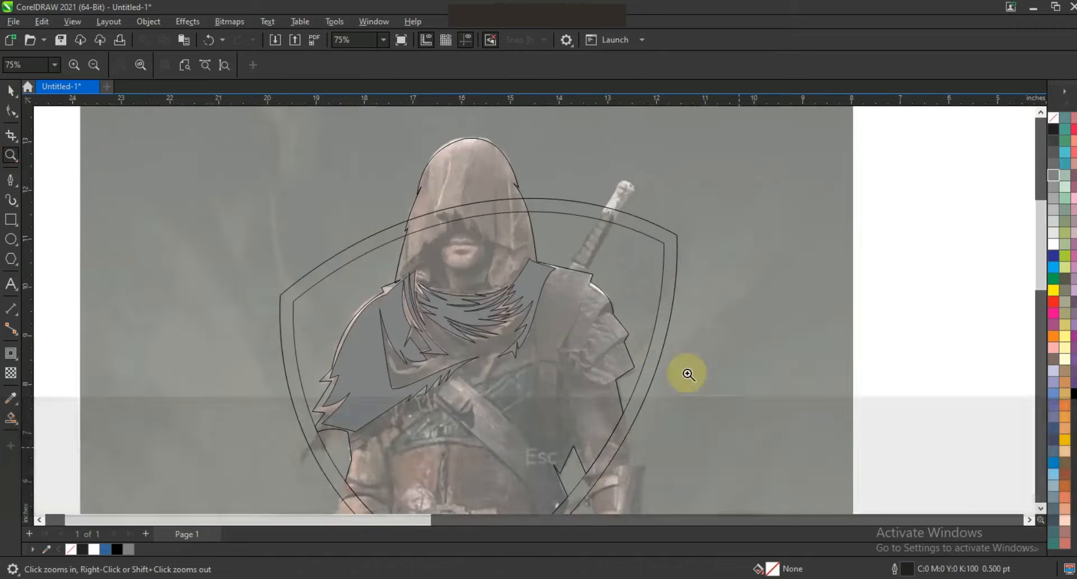
pyautogui.click(508, 236)
pyautogui.click(10, 178)
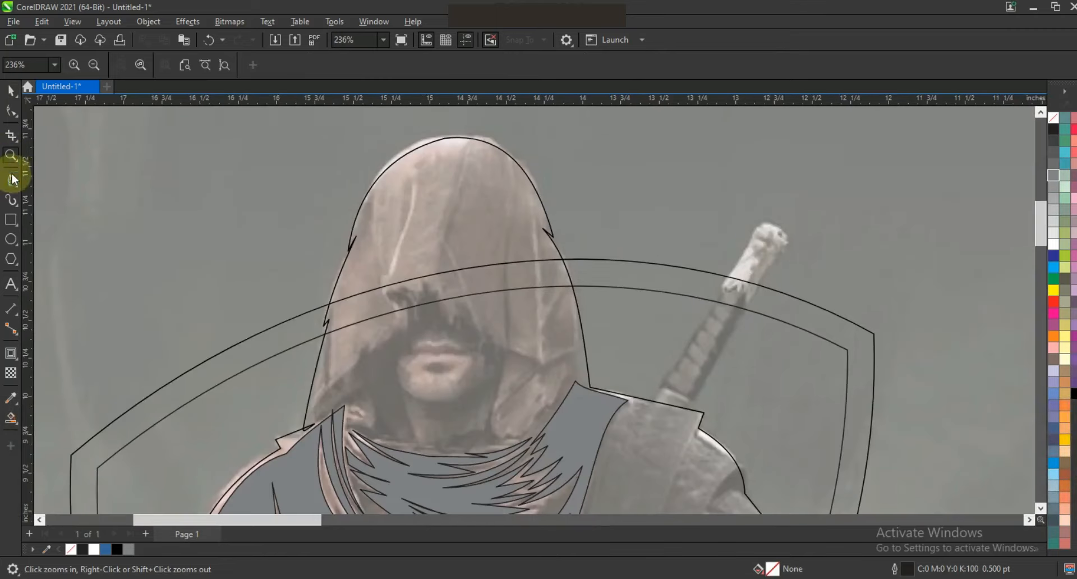
pyautogui.click(578, 380)
pyautogui.moveTo(529, 213); pyautogui.dragTo(546, 230)
pyautogui.click(426, 151)
pyautogui.click(313, 410)
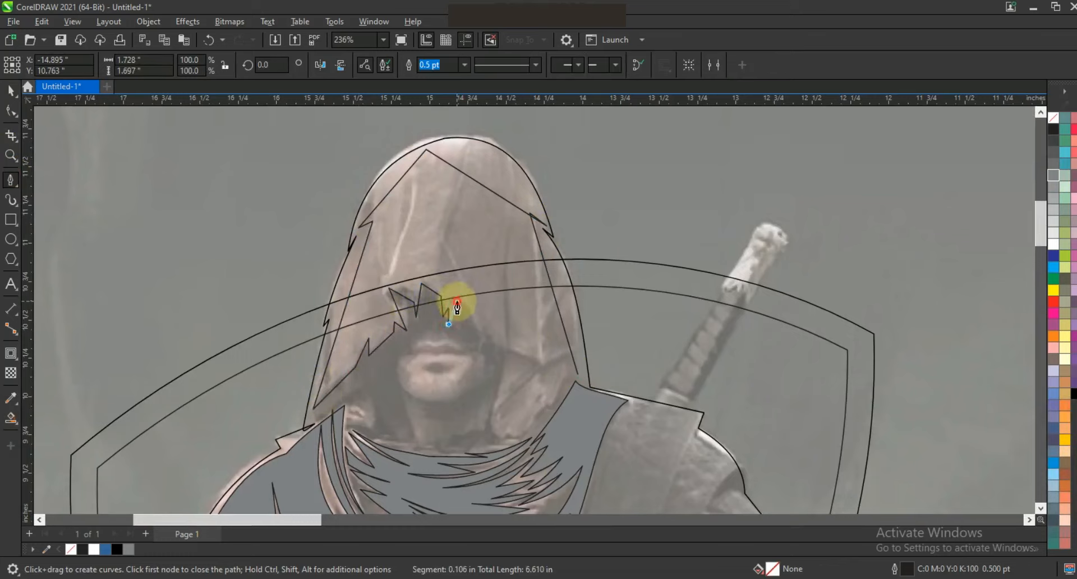
# Step: Continue the hood path along the face opening, the tall narrow fold and the lower flap, and close it
pyautogui.click(508, 351)
pyautogui.click(505, 245)
pyautogui.click(510, 350)
pyautogui.click(540, 364)
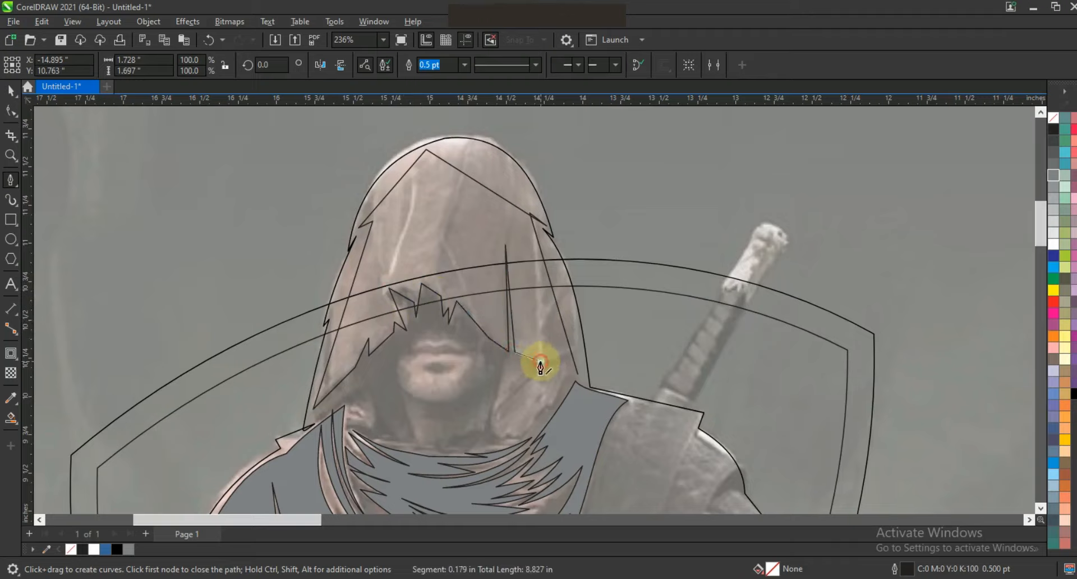
pyautogui.click(491, 412)
pyautogui.click(551, 358)
pyautogui.click(493, 431)
pyautogui.doubleClick(575, 376)
# Step: Convert the hood shape's segments to curves and round its crown along the hood's outline
pyautogui.click(10, 111)
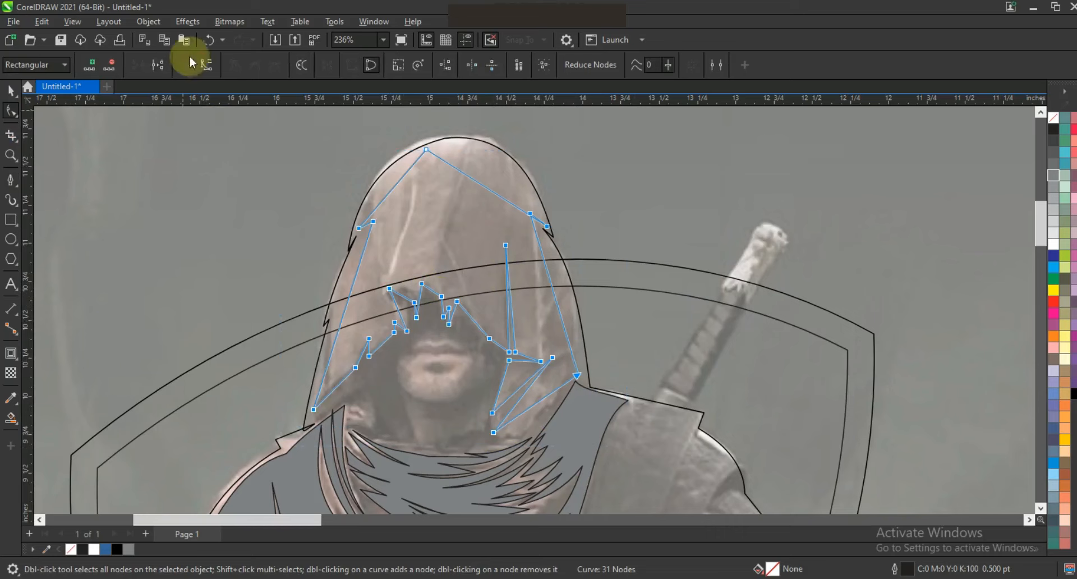
pyautogui.hotkey('ctrl', 'z')
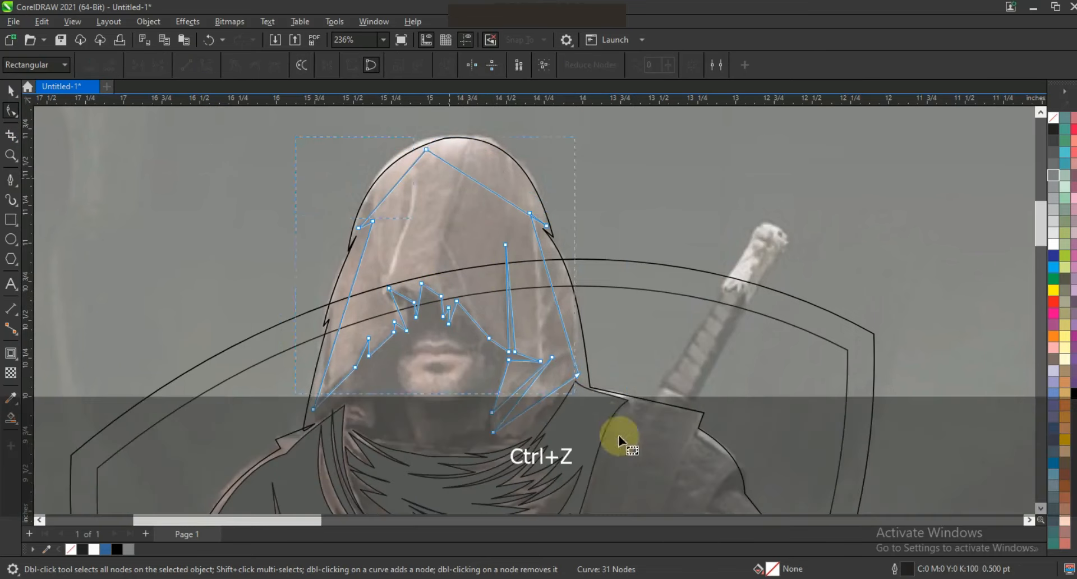
pyautogui.click(203, 60)
pyautogui.moveTo(467, 175); pyautogui.dragTo(465, 137)
pyautogui.moveTo(506, 200); pyautogui.dragTo(506, 134)
pyautogui.moveTo(399, 178); pyautogui.dragTo(388, 177)
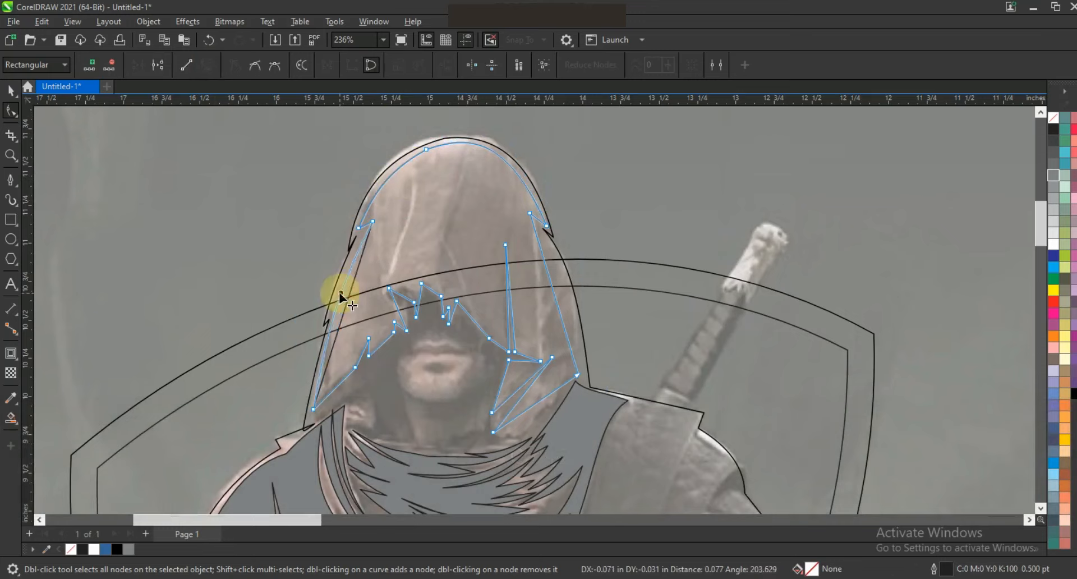
# Step: Bend the hood shape's sides, lower flap and face-opening edges into curves and fill it with grey
pyautogui.moveTo(339, 293); pyautogui.dragTo(338, 293)
pyautogui.moveTo(342, 381); pyautogui.dragTo(339, 379)
pyautogui.moveTo(567, 301); pyautogui.dragTo(569, 303)
pyautogui.moveTo(532, 407); pyautogui.dragTo(519, 392)
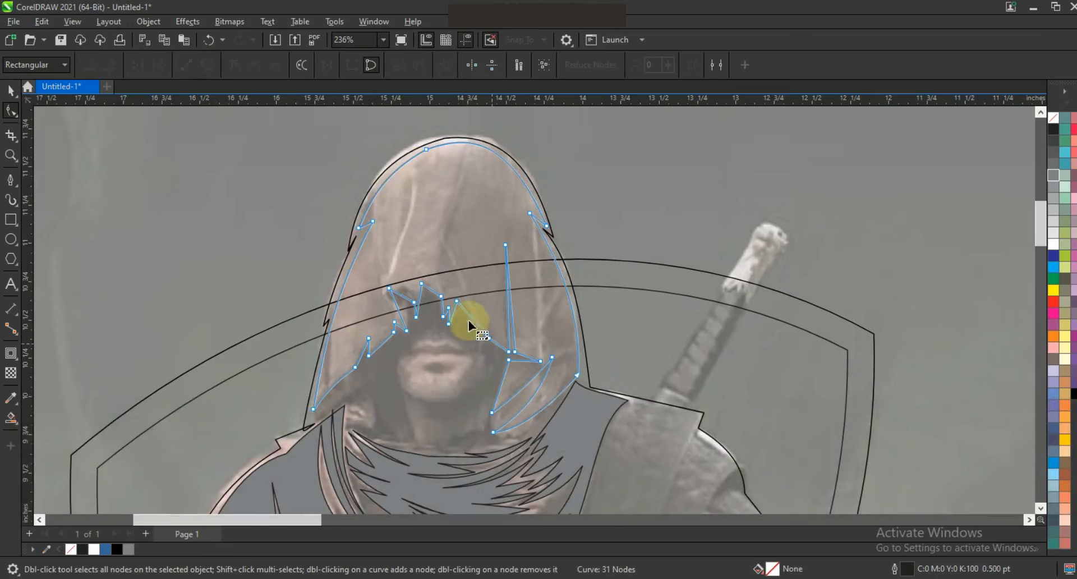
pyautogui.moveTo(472, 319); pyautogui.dragTo(475, 316)
pyautogui.moveTo(406, 297); pyautogui.dragTo(406, 292)
pyautogui.click(10, 90)
# Step: Select all the traced emblem shapes and move them off the reference picture onto the blank area beside it
pyautogui.press('F3')
pyautogui.press('F3')
pyautogui.press('Escape')
pyautogui.moveTo(267, 154); pyautogui.dragTo(683, 414)
pyautogui.moveTo(521, 282); pyautogui.dragTo(174, 282)
# Step: Fill the warrior's body silhouette with black
pyautogui.click(264, 340)
pyautogui.click(242, 296)
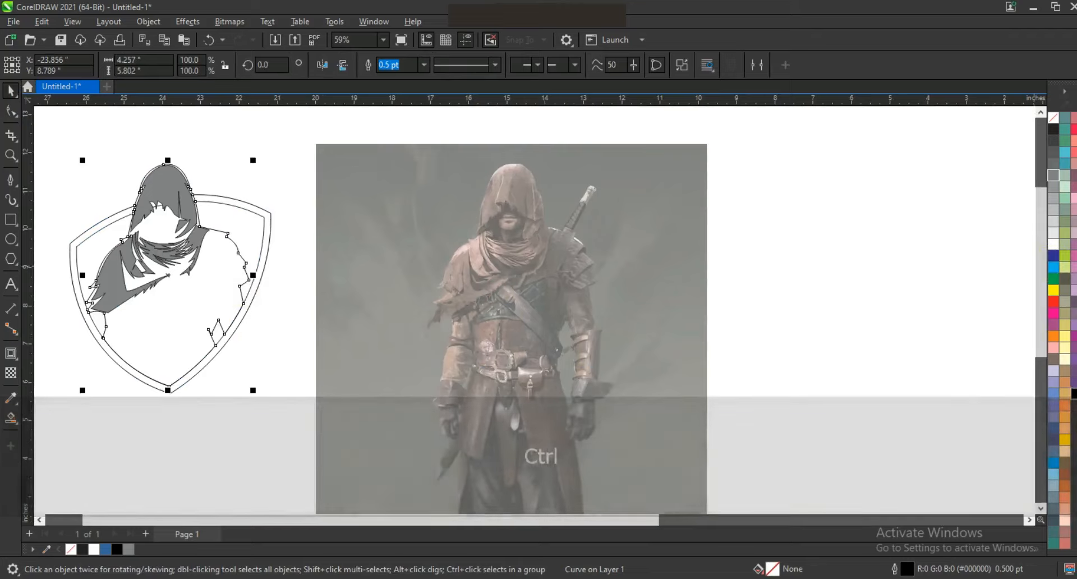
pyautogui.click(1074, 393)
# Step: Colour the shield with orange for the inner panel and black for the outer frame
pyautogui.click(281, 166)
pyautogui.click(259, 218)
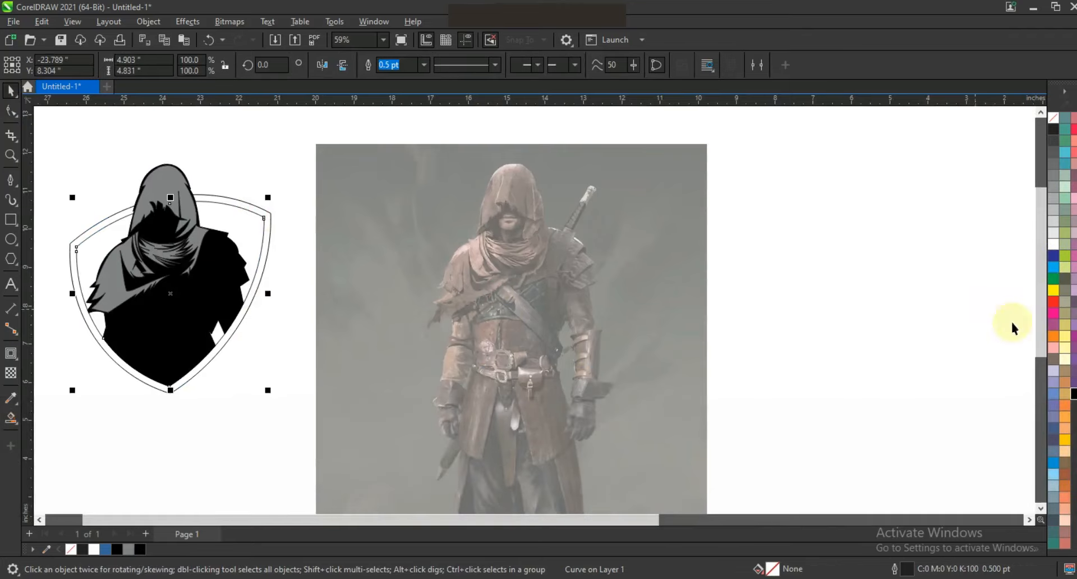
pyautogui.click(1053, 336)
pyautogui.click(276, 234)
pyautogui.click(264, 215)
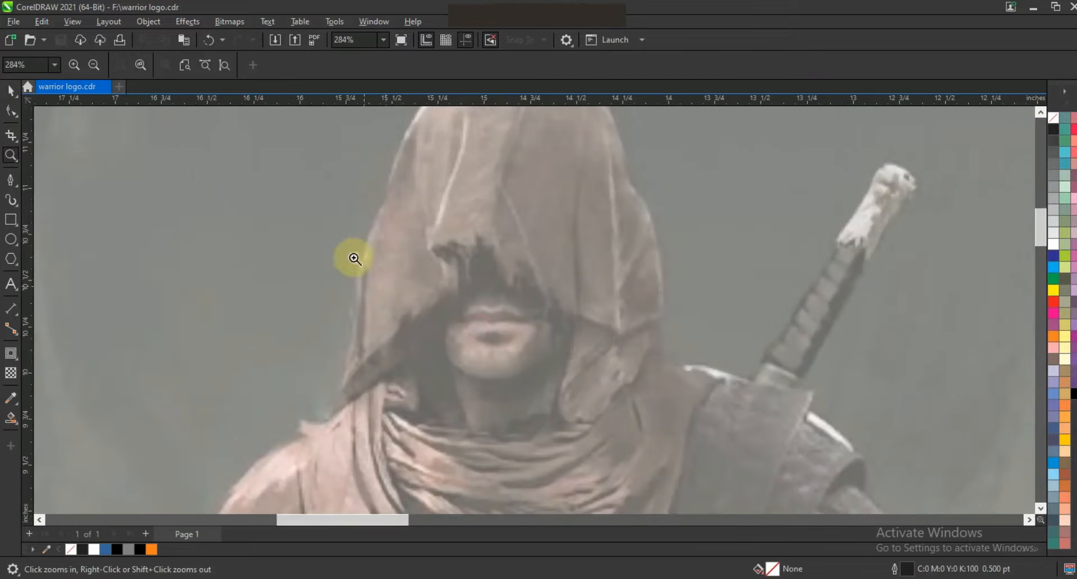
# Step: Trace the upper lip on the reference face as a closed Pen tool path
pyautogui.click(589, 347)
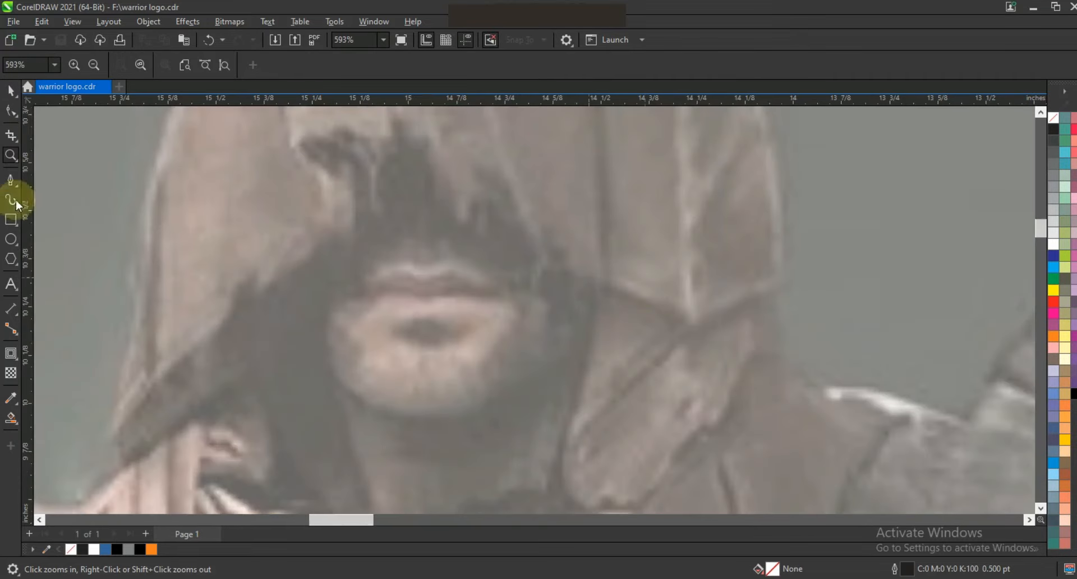
pyautogui.click(410, 259)
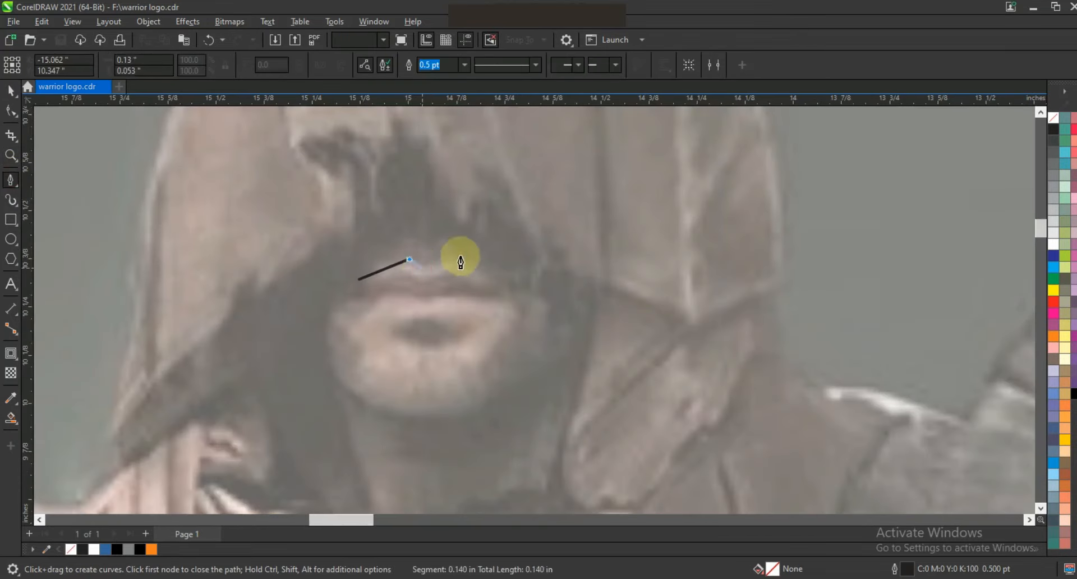
pyautogui.click(422, 267)
pyautogui.click(460, 256)
pyautogui.click(503, 289)
pyautogui.doubleClick(359, 279)
# Step: Trace the lower lip and chin as one closed Pen tool path, including the shadow notch under the lip
pyautogui.click(337, 301)
pyautogui.click(377, 308)
pyautogui.click(379, 297)
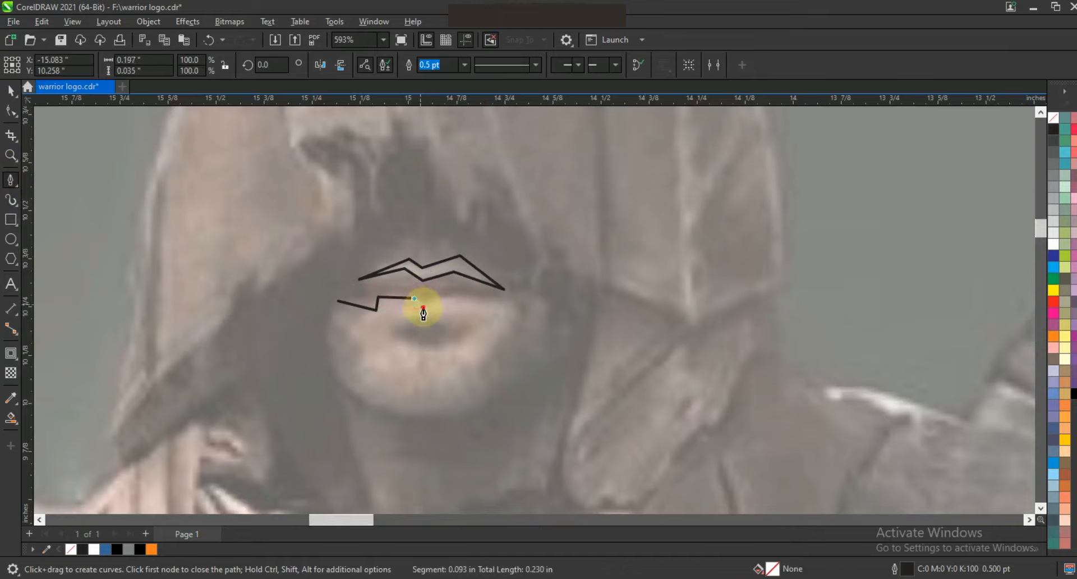
pyautogui.click(501, 300)
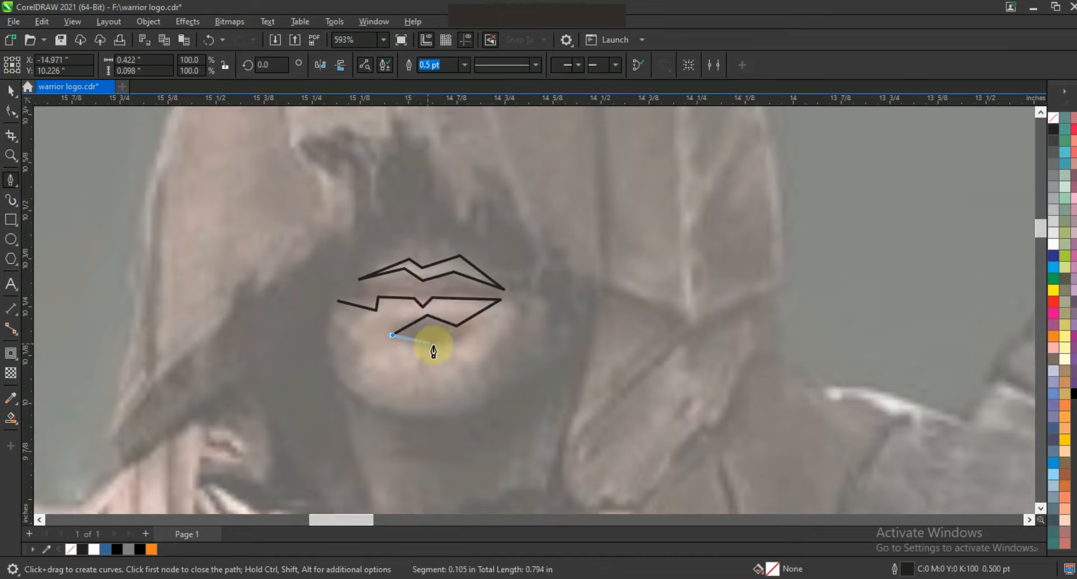
pyautogui.moveTo(462, 340); pyautogui.dragTo(486, 357)
pyautogui.click(496, 353)
pyautogui.click(486, 407)
pyautogui.click(323, 333)
pyautogui.click(337, 305)
# Step: Bend the chin shape's jawline, cheek edge and lip-shadow segments into smooth curves
pyautogui.click(11, 111)
pyautogui.moveTo(391, 363); pyautogui.dragTo(369, 401)
pyautogui.moveTo(495, 379)
pyautogui.mouseDown()
pyautogui.moveTo(495, 394)
pyautogui.moveTo(477, 405)
pyautogui.moveTo(495, 397)
pyautogui.mouseUp()
pyautogui.click(501, 334)
pyautogui.moveTo(487, 326); pyautogui.dragTo(488, 323)
pyautogui.click(338, 323)
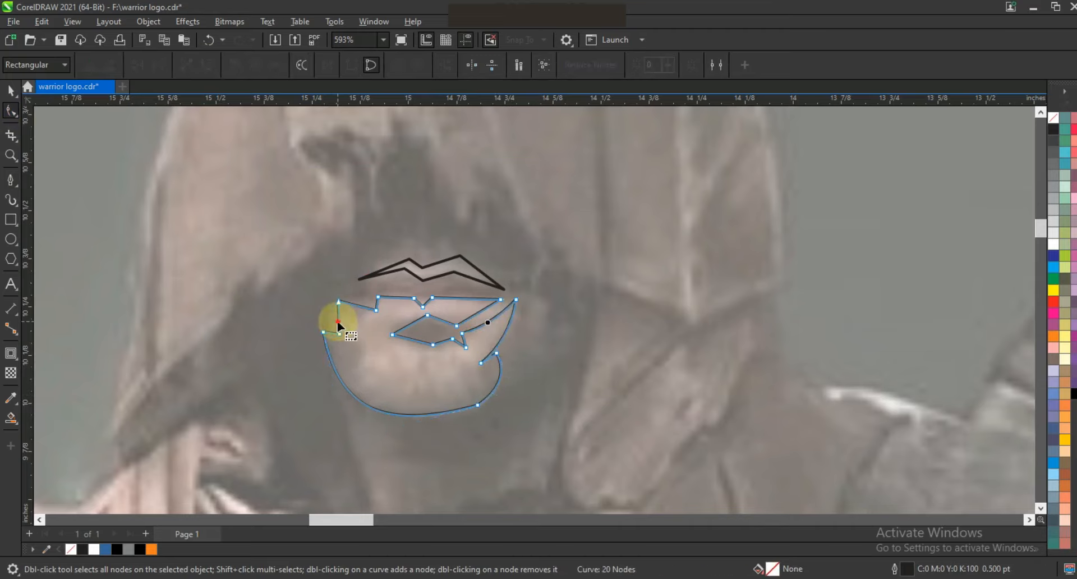
pyautogui.moveTo(405, 327); pyautogui.dragTo(406, 324)
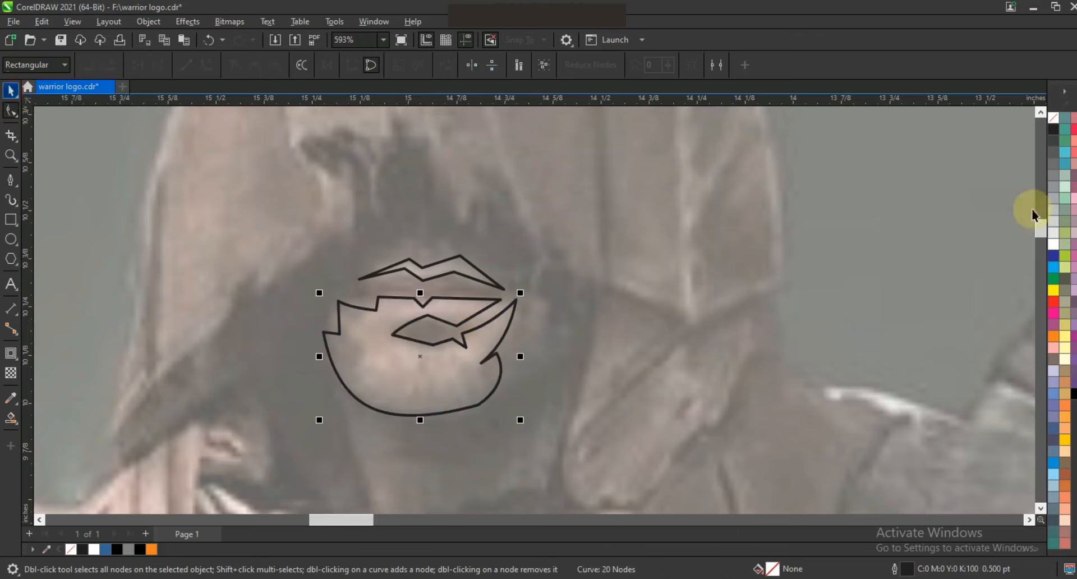
# Step: Fill the upper lip and chin shapes with dark grey (K:90)
pyautogui.click(1052, 216)
pyautogui.keyDown('shift'); pyautogui.click(467, 266); pyautogui.keyUp('shift')
pyautogui.click(1052, 139)
# Step: Move the lip and chin shapes from the reference picture onto the emblem's face under the hood
pyautogui.press('F3')
pyautogui.press('F3')
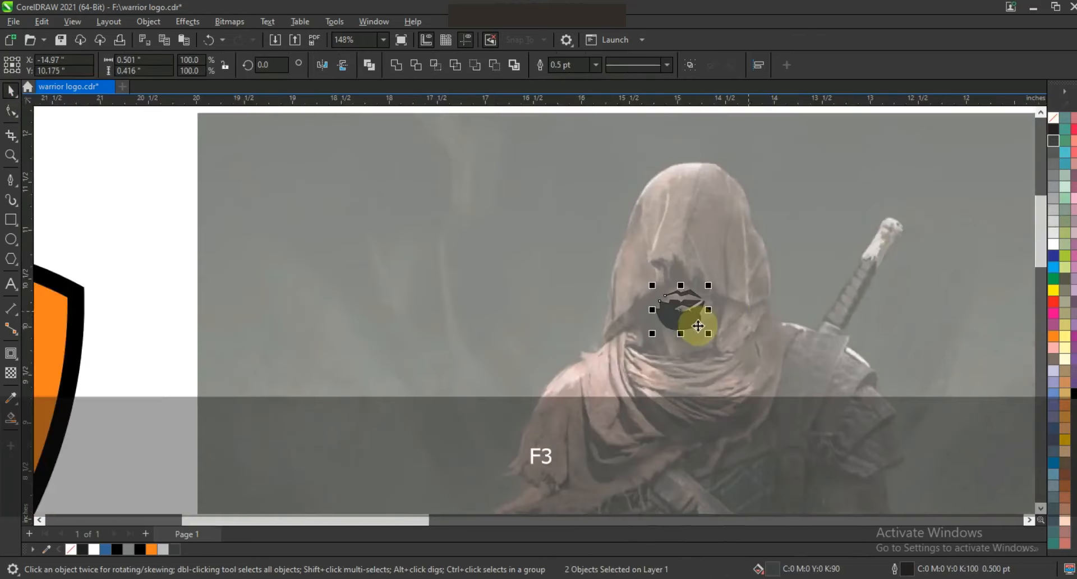
pyautogui.press('F3')
pyautogui.moveTo(695, 324); pyautogui.dragTo(344, 345)
pyautogui.moveTo(256, 351); pyautogui.dragTo(252, 351)
# Step: Remove the outline from the lip and chin shapes and save the drawing
pyautogui.rightClick(1035, 128)
pyautogui.click(713, 166)
pyautogui.hotkey('ctrl', 's')
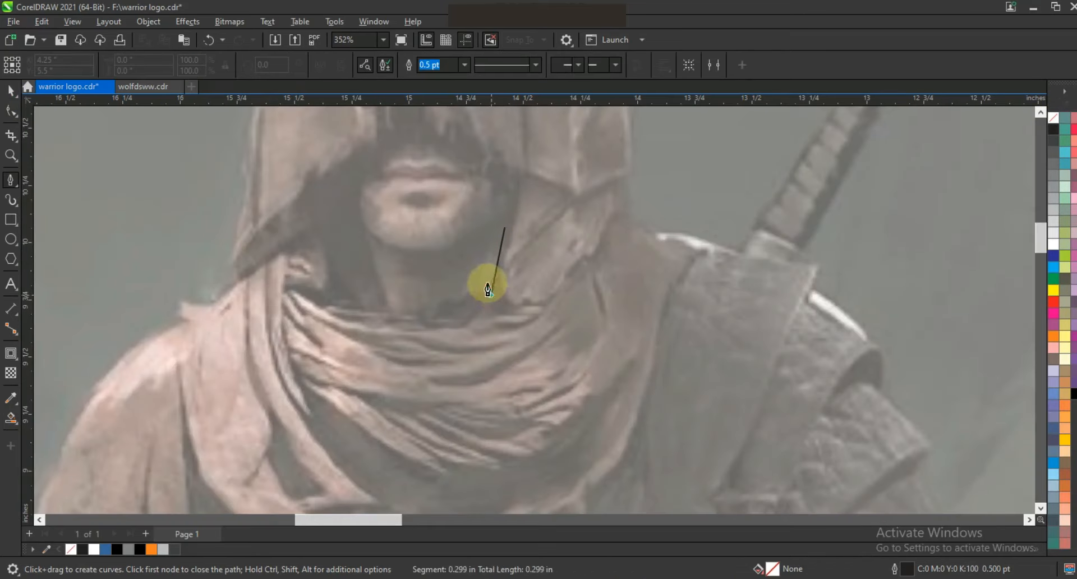
# Step: Trace the neck between chin and scarf as a closed Pen tool path with jagged lower and upper edges
pyautogui.click(487, 282)
pyautogui.click(461, 298)
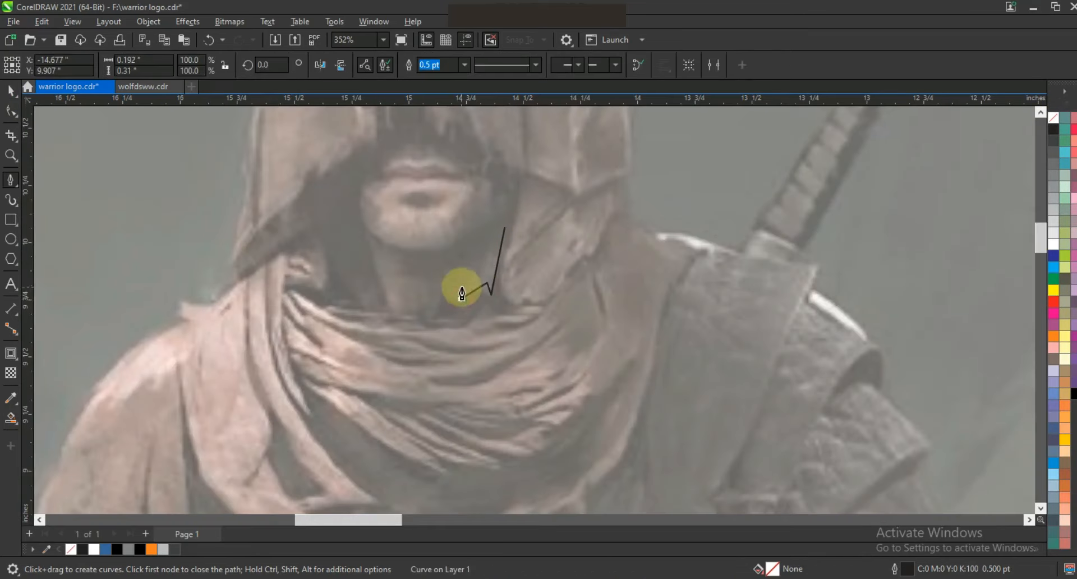
pyautogui.click(461, 286)
pyautogui.click(438, 297)
pyautogui.click(432, 305)
pyautogui.click(418, 283)
pyautogui.click(417, 310)
pyautogui.click(403, 294)
pyautogui.click(366, 231)
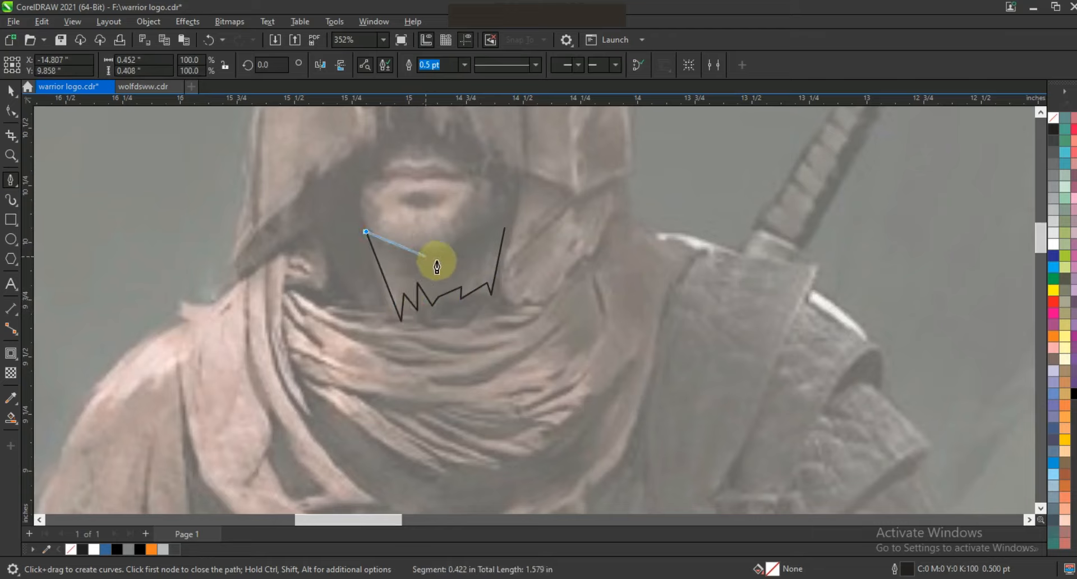
pyautogui.click(435, 279)
pyautogui.click(475, 255)
pyautogui.click(503, 230)
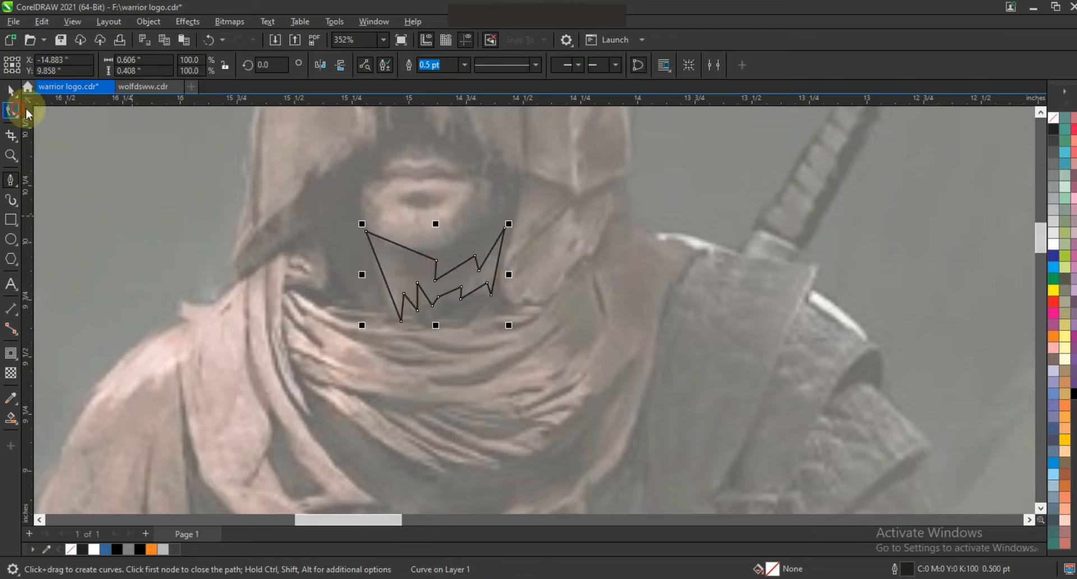
# Step: Convert the neck shape's straight segments to curves and bend them to follow the neck
pyautogui.click(11, 110)
pyautogui.moveTo(401, 246); pyautogui.dragTo(383, 285)
pyautogui.click(386, 282)
pyautogui.click(10, 91)
pyautogui.press('F3')
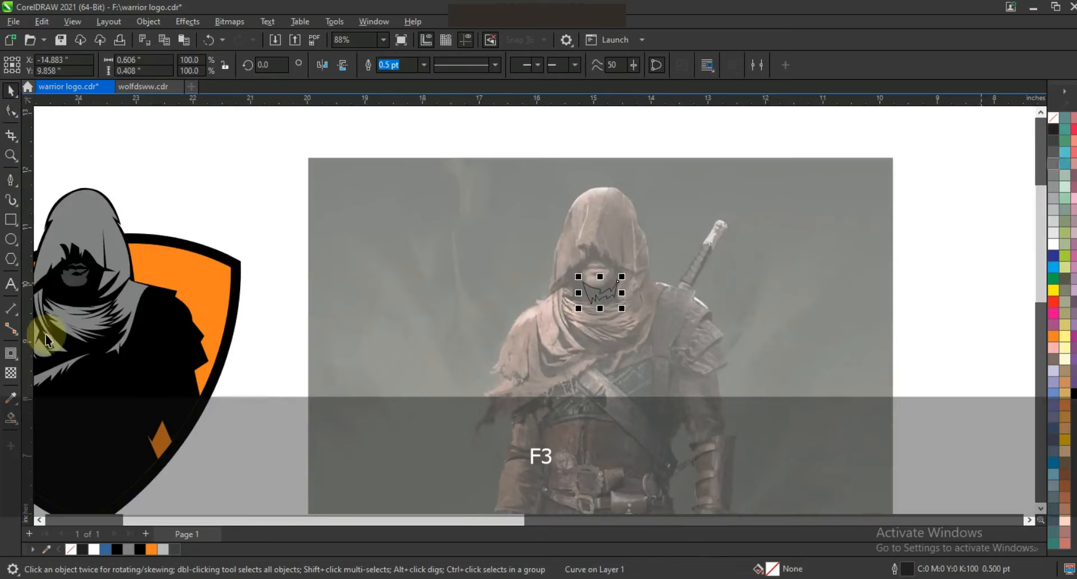
# Step: Place the neck shape under the chin on the emblem's face and fill it with 90% black
pyautogui.press('c')
pyautogui.hotkey('shift', 'F2')
pyautogui.press('F3')
pyautogui.press('Escape')
pyautogui.click(454, 359)
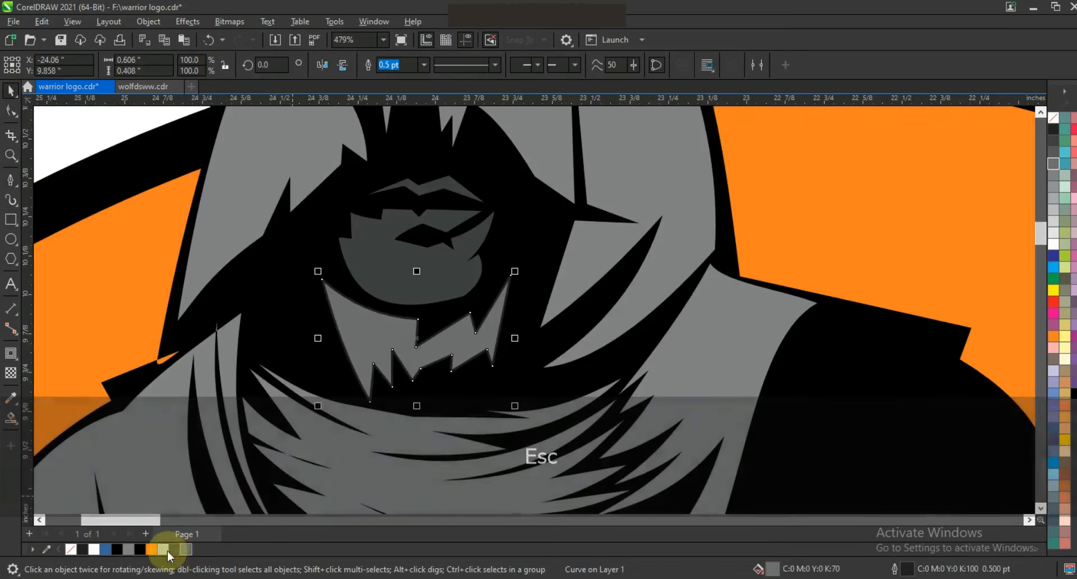
pyautogui.click(164, 550)
pyautogui.click(175, 550)
# Step: Shrink the neck shape to about 0.497 by 0.349 inches and remove its outline
pyautogui.moveTo(512, 339); pyautogui.dragTo(509, 340)
pyautogui.moveTo(476, 344); pyautogui.dragTo(476, 348)
pyautogui.moveTo(511, 275); pyautogui.dragTo(510, 288)
pyautogui.rightClick(1054, 119)
pyautogui.press('F3')
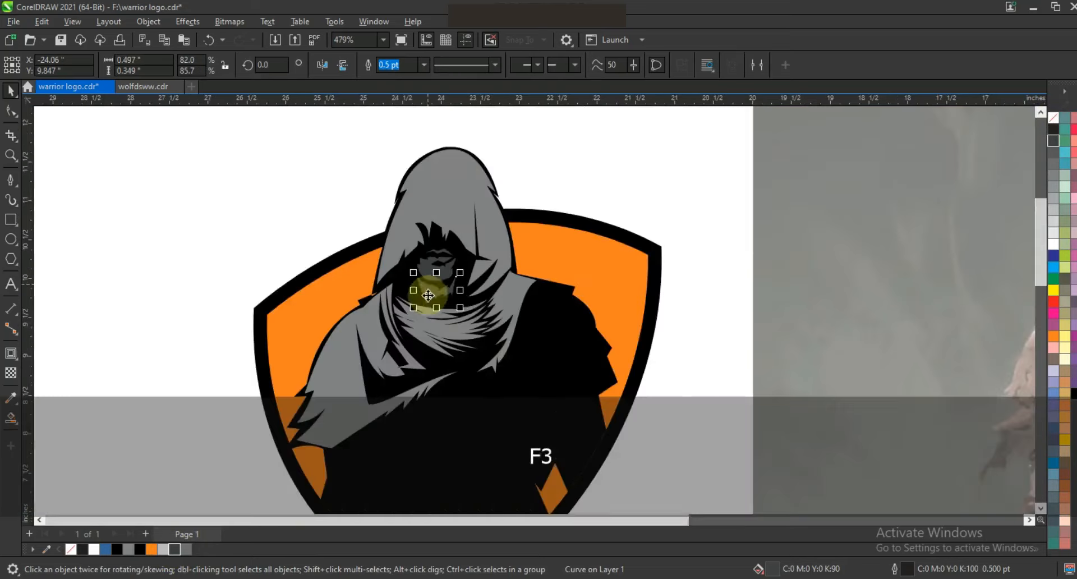
pyautogui.press('F3')
pyautogui.press('Escape')
pyautogui.click(545, 211)
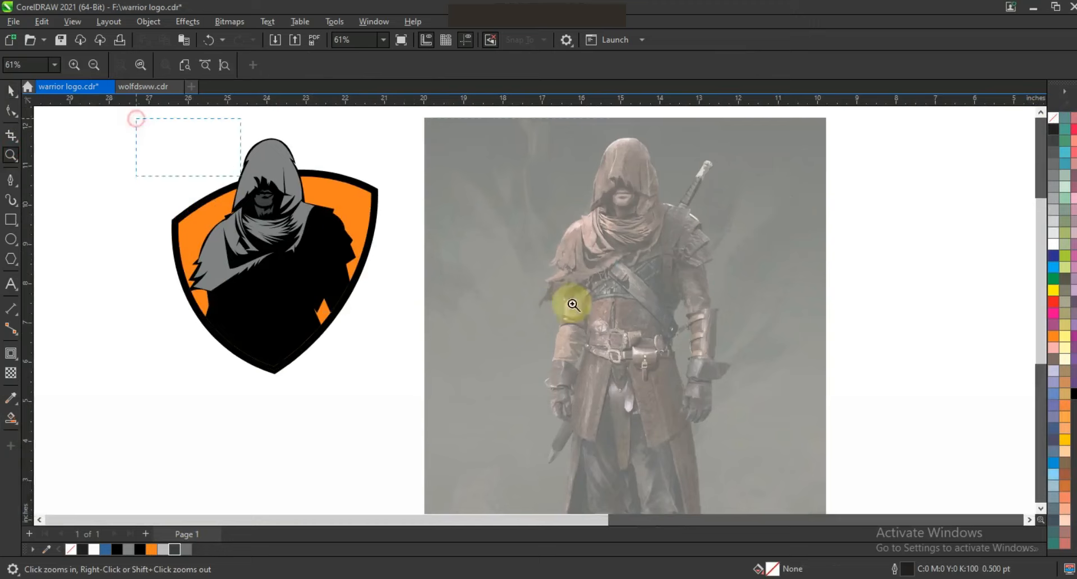
# Step: Trace the innermost shoulder armour plate of the reference picture as a closed Pen tool path with a small notch at its lower end
pyautogui.moveTo(572, 304); pyautogui.dragTo(802, 356)
pyautogui.rightClick(774, 340)
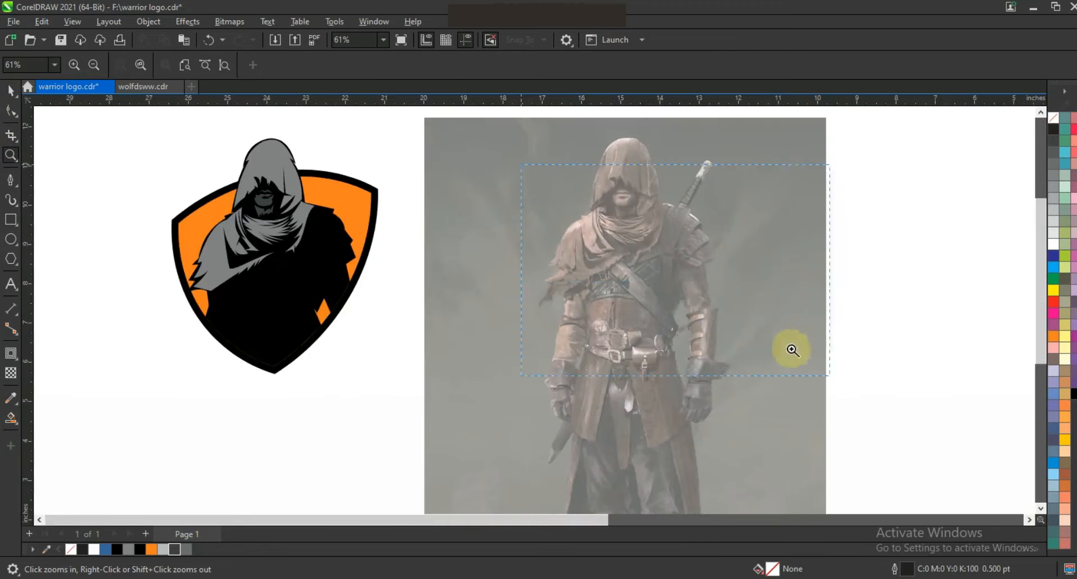
pyautogui.moveTo(521, 165); pyautogui.dragTo(829, 375)
pyautogui.moveTo(372, 158); pyautogui.dragTo(705, 376)
pyautogui.click(8, 179)
pyautogui.click(508, 162)
pyautogui.click(574, 178)
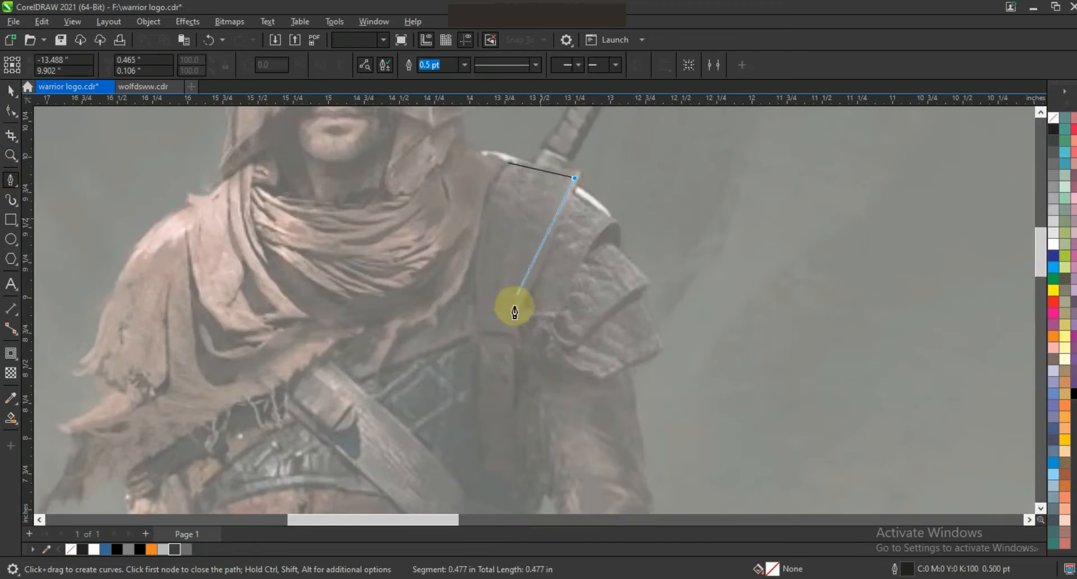
pyautogui.click(504, 315)
pyautogui.click(514, 318)
pyautogui.click(512, 330)
pyautogui.click(479, 327)
pyautogui.click(509, 163)
# Step: Trace the three outer shoulder armour plates as closed four-cornered Pen tool paths fanning down the upper arm
pyautogui.click(613, 218)
pyautogui.click(557, 310)
pyautogui.click(578, 190)
pyautogui.click(609, 244)
pyautogui.click(645, 279)
pyautogui.click(573, 341)
pyautogui.click(556, 322)
pyautogui.click(638, 298)
pyautogui.click(663, 344)
pyautogui.click(604, 374)
pyautogui.click(563, 353)
pyautogui.click(637, 297)
# Step: Combine the four shoulder plates into one curve and bend their converted segments to follow the armour
pyautogui.click(7, 91)
pyautogui.keyDown('shift'); pyautogui.click(618, 275); pyautogui.keyUp('shift')
pyautogui.keyDown('shift'); pyautogui.click(580, 241); pyautogui.keyUp('shift')
pyautogui.keyDown('shift'); pyautogui.click(527, 212); pyautogui.keyUp('shift')
pyautogui.click(10, 111)
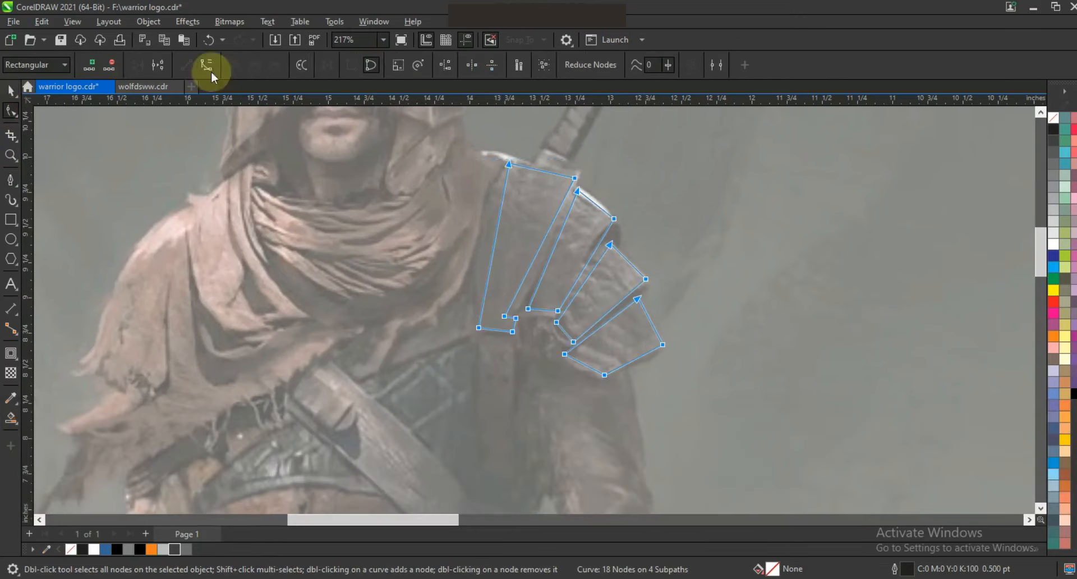
pyautogui.moveTo(492, 247); pyautogui.dragTo(481, 238)
pyautogui.moveTo(539, 254); pyautogui.dragTo(585, 272)
pyautogui.moveTo(607, 315); pyautogui.dragTo(606, 319)
pyautogui.click(583, 366)
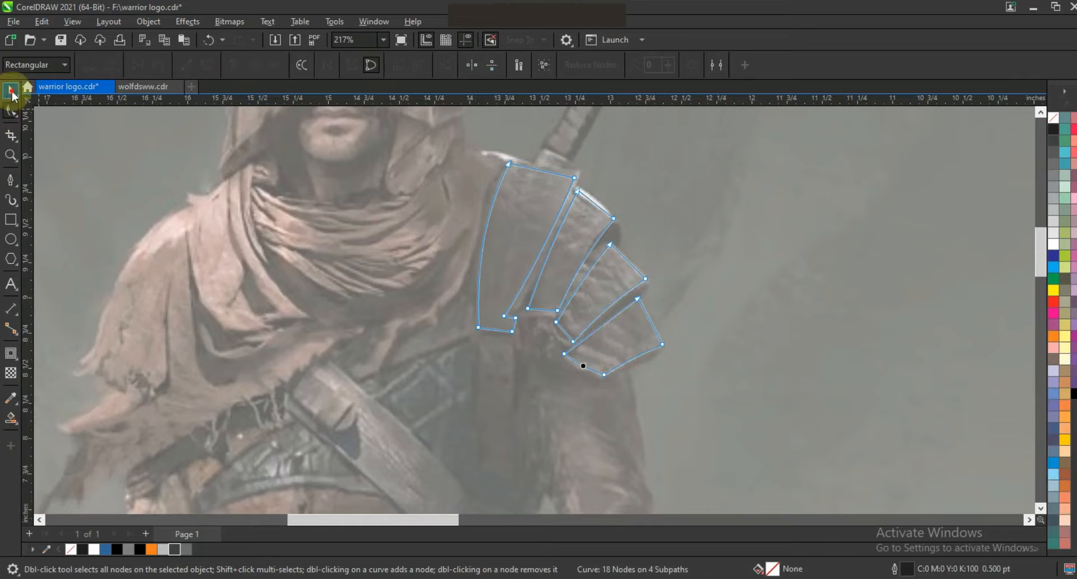
# Step: Move the shoulder plates onto the emblem's black shoulder, scale them to 93.3% and fill them with 80% black
pyautogui.click(10, 91)
pyautogui.press('F3')
pyautogui.moveTo(752, 221); pyautogui.dragTo(397, 230)
pyautogui.press('F3')
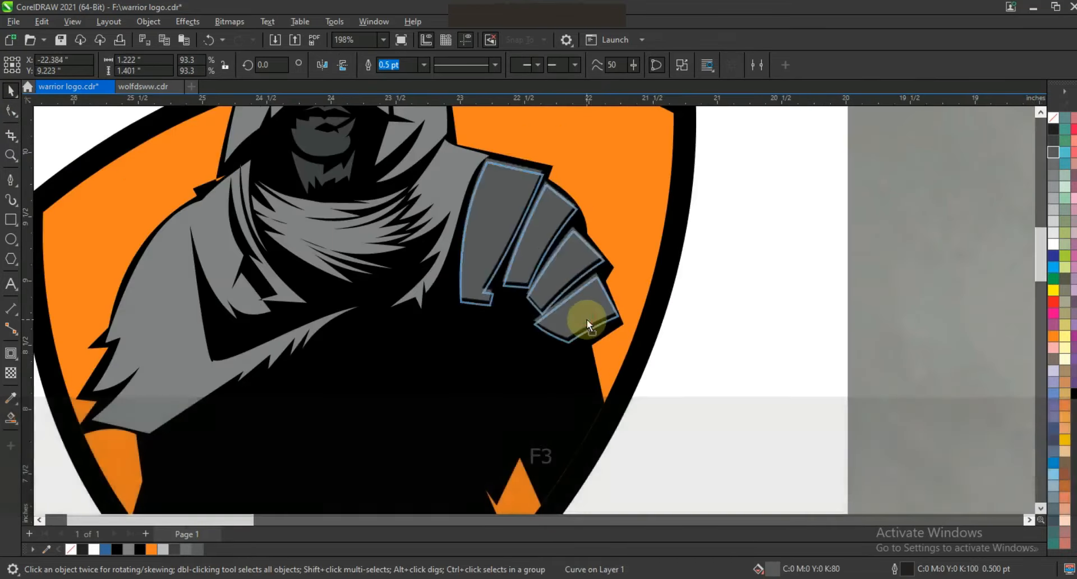
pyautogui.press('F3')
pyautogui.press('F3')
pyautogui.press('F3')
pyautogui.press('Escape')
# Step: Add the text WARRIOR beside the shield in the CityDBol font and enlarge it to about 6.6 inches wide
pyautogui.moveTo(317, 161); pyautogui.dragTo(716, 370)
pyautogui.keyDown('shift'); pyautogui.click(617, 320); pyautogui.keyUp('shift')
pyautogui.hotkey('shift', 'F2')
pyautogui.click(826, 285)
pyautogui.press('Escape')
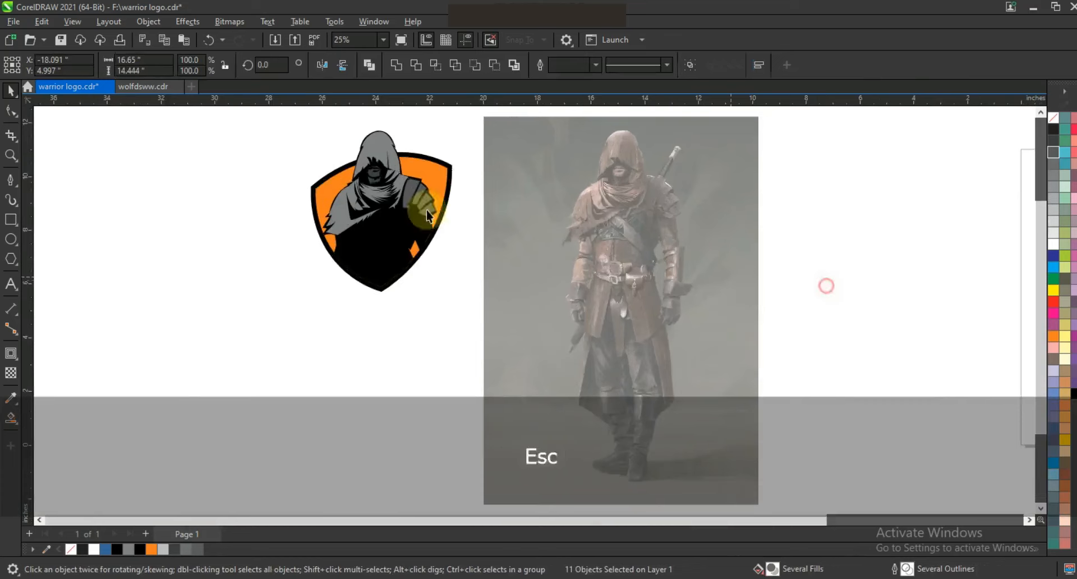
pyautogui.click(99, 362)
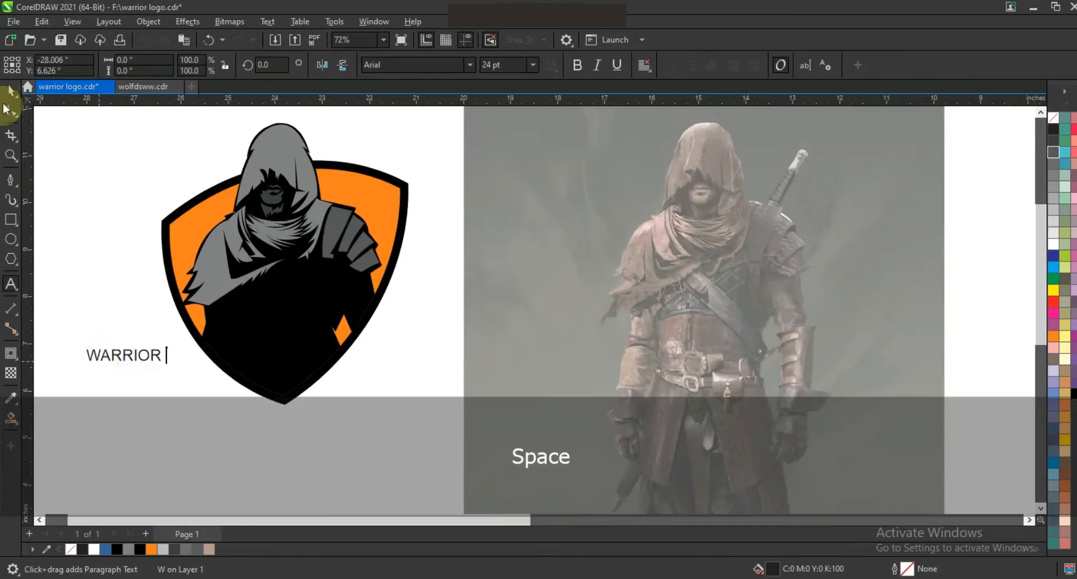
pyautogui.click(10, 90)
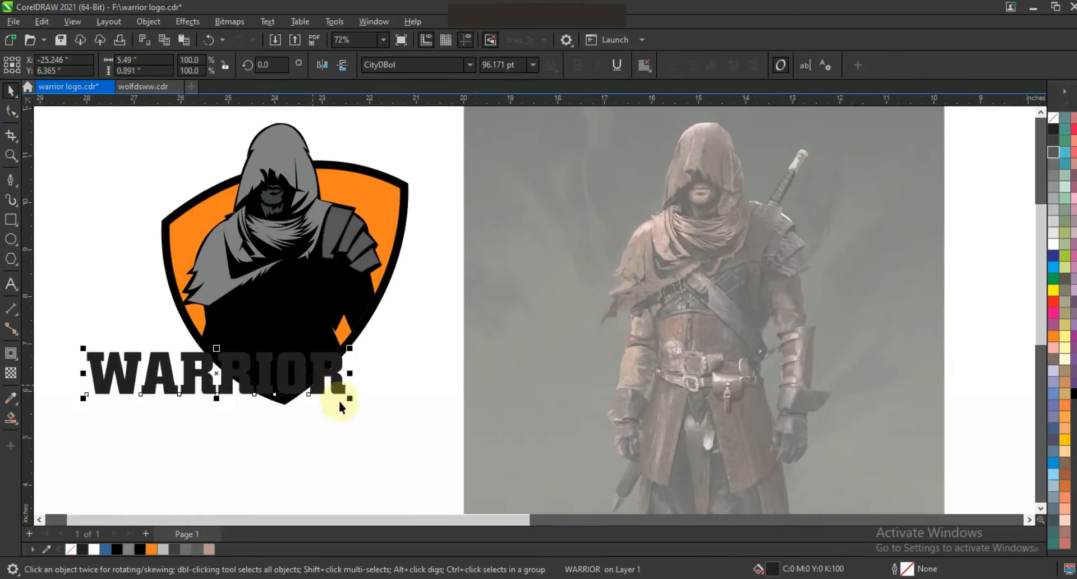
pyautogui.moveTo(337, 401); pyautogui.dragTo(464, 389)
pyautogui.moveTo(414, 348); pyautogui.dragTo(466, 324)
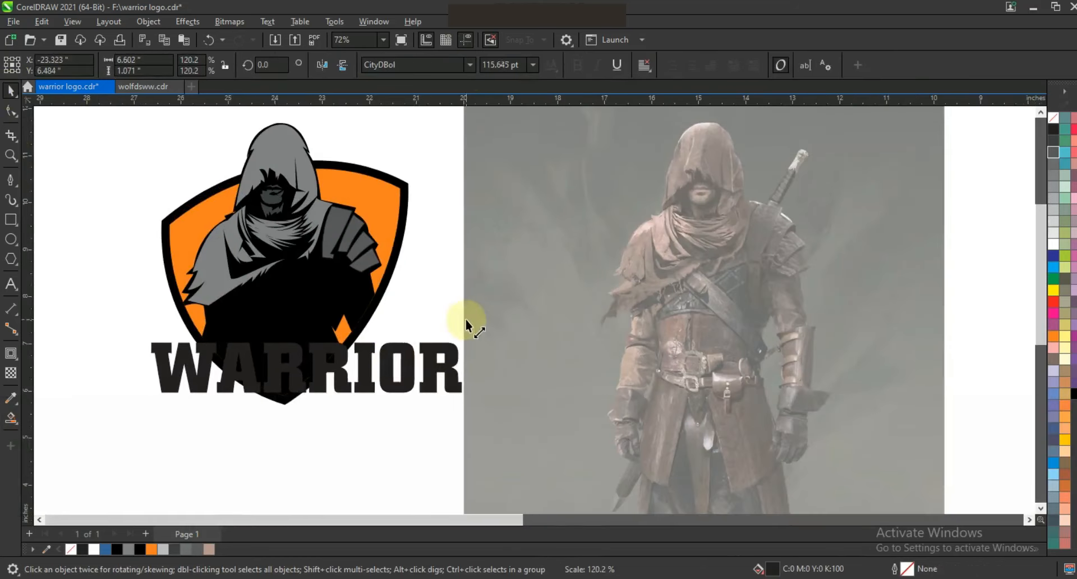
# Step: Place the WARRIOR text across the shield's lower part, fill it teal (C60 M0 Y20 K20) and convert it to curves
pyautogui.moveTo(379, 353); pyautogui.dragTo(362, 349)
pyautogui.click(1064, 163)
pyautogui.hotkey('ctrl', 'q')
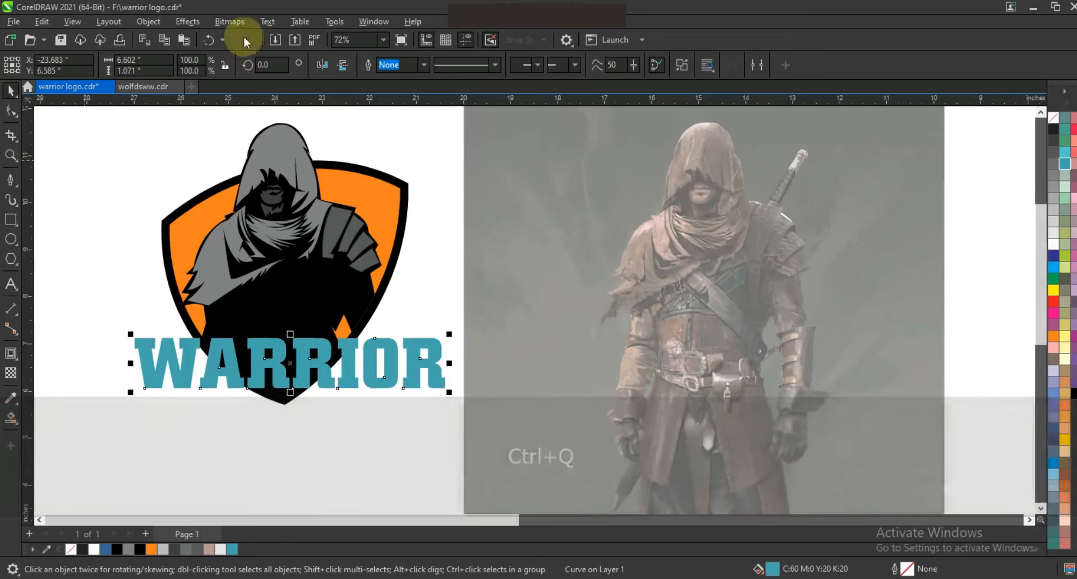
# Step: Add a perspective to the WARRIOR lettering and raise its upper corner at the final R so the letters grow towards the end
pyautogui.click(193, 23)
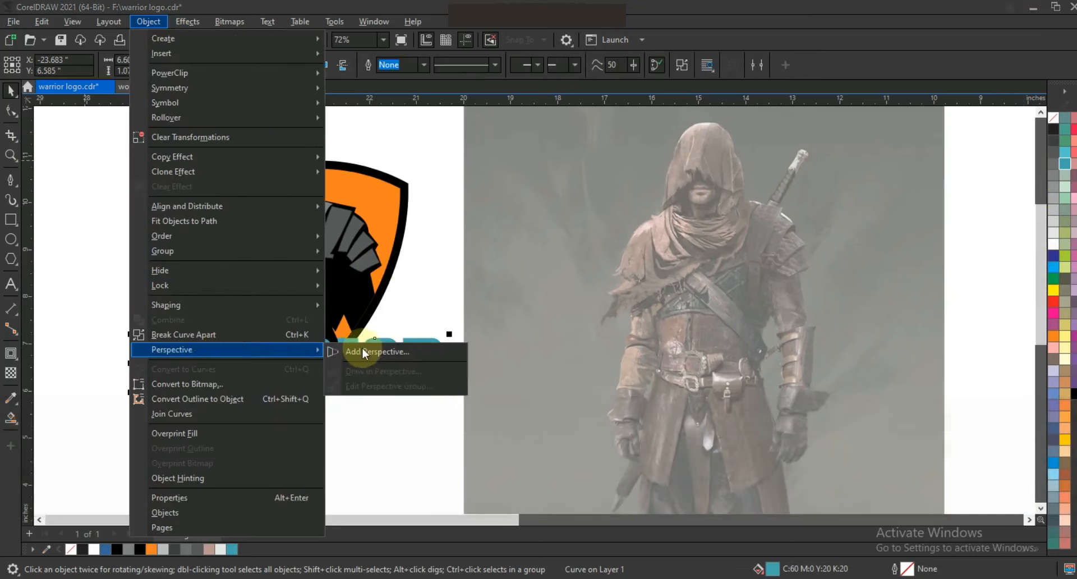
pyautogui.click(362, 348)
pyautogui.moveTo(447, 335); pyautogui.dragTo(443, 239)
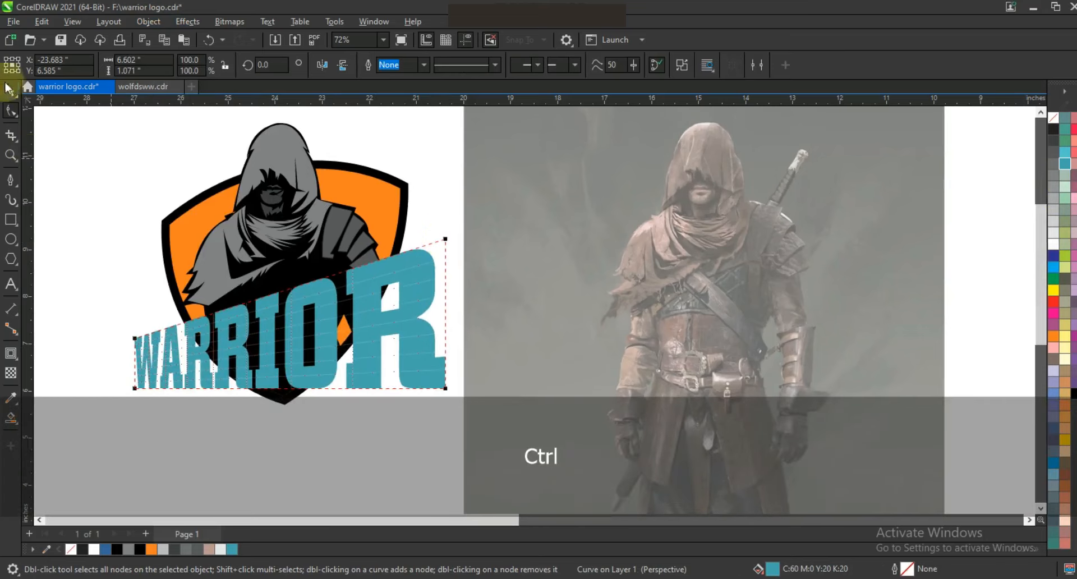
pyautogui.click(11, 91)
# Step: Apply an envelope to the WARRIOR lettering, reduce it to its corner nodes and convert its sides to curves
pyautogui.click(14, 360)
pyautogui.click(63, 414)
pyautogui.moveTo(322, 341); pyautogui.dragTo(342, 415)
pyautogui.press('Delete')
pyautogui.moveTo(463, 306); pyautogui.dragTo(103, 351)
pyautogui.press('Delete')
pyautogui.moveTo(113, 239); pyautogui.dragTo(522, 425)
pyautogui.click(239, 66)
pyautogui.click(261, 66)
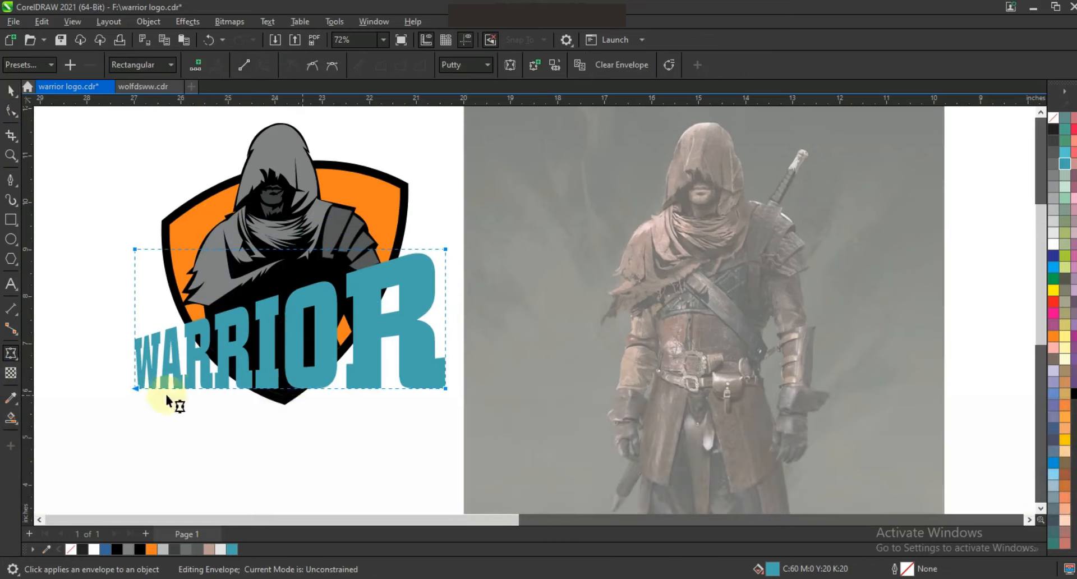
# Step: Arch the lower edge of the WARRIOR lettering upward, then move it higher on the shield and scale it to 95.9%
pyautogui.moveTo(286, 389); pyautogui.dragTo(284, 344)
pyautogui.click(10, 91)
pyautogui.moveTo(322, 279); pyautogui.dragTo(330, 267)
pyautogui.moveTo(455, 381); pyautogui.dragTo(448, 377)
# Step: Add a one-step outward contour of 0.13 inches around the WARRIOR lettering and break the contour apart
pyautogui.click(10, 353)
pyautogui.click(62, 368)
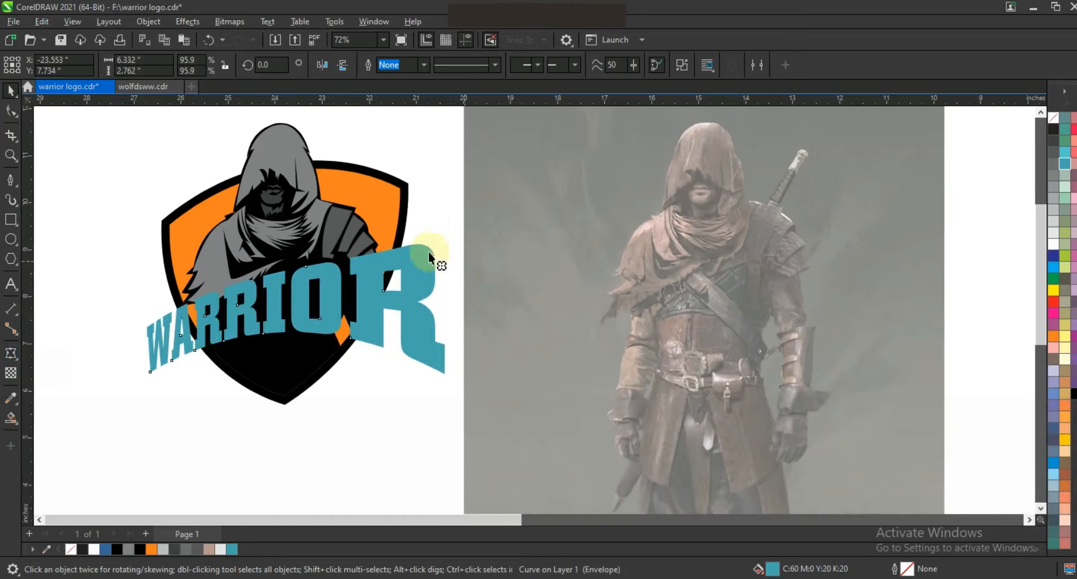
pyautogui.moveTo(444, 250); pyautogui.dragTo(441, 238)
pyautogui.click(11, 92)
pyautogui.click(148, 21)
pyautogui.click(175, 336)
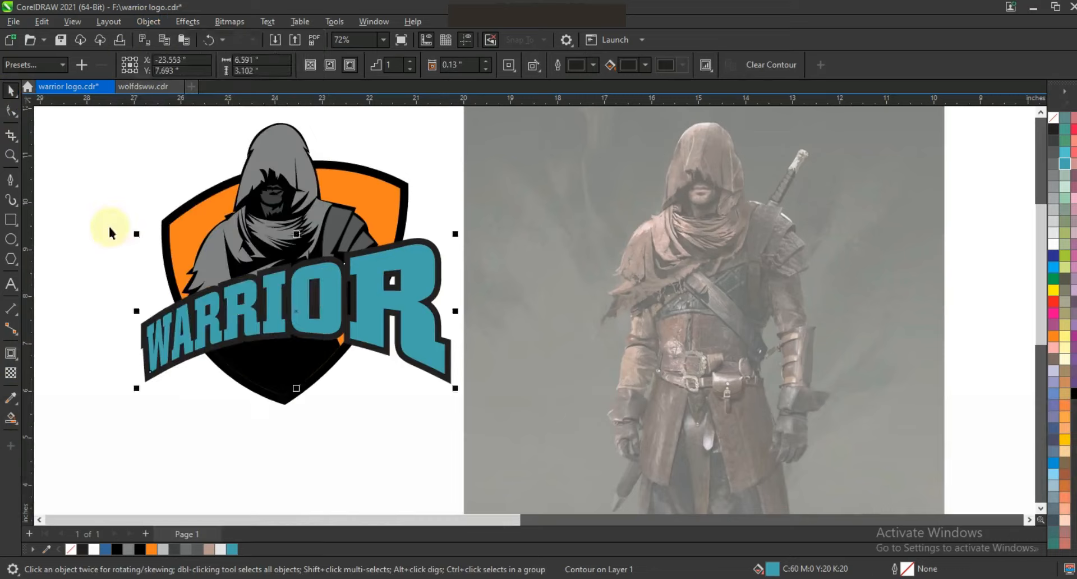
pyautogui.click(110, 232)
# Step: Give the warrior's grey clothing an inner contour and break it apart into a separate shape
pyautogui.hotkey('ctrl', 'z')
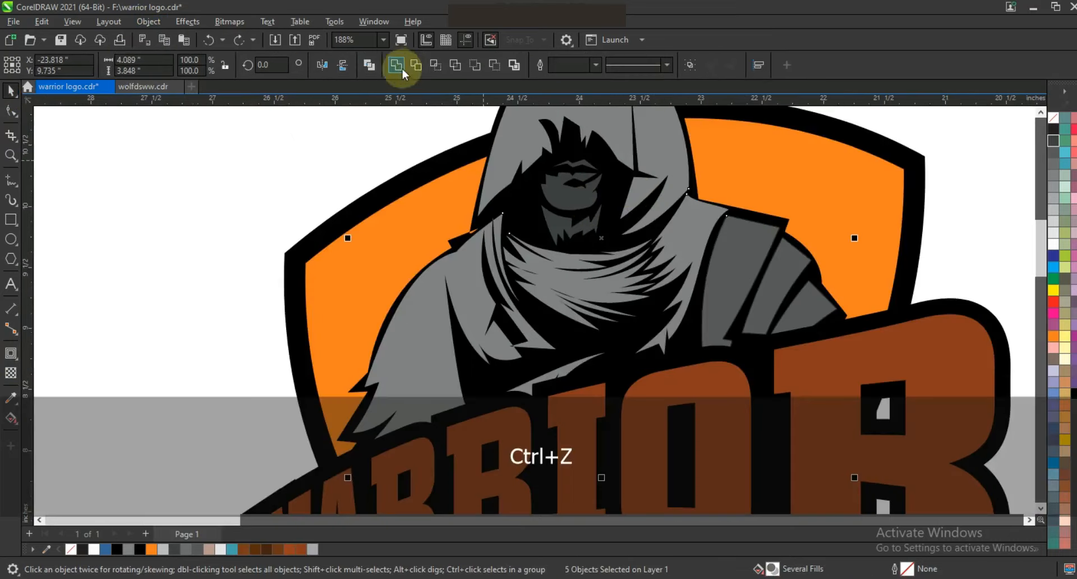
pyautogui.click(10, 353)
pyautogui.click(424, 418)
pyautogui.moveTo(426, 398); pyautogui.dragTo(348, 468)
pyautogui.click(10, 90)
pyautogui.click(148, 22)
pyautogui.click(210, 335)
# Step: Recolour the outer and inner clothing shapes of the warrior in dark greys
pyautogui.click(115, 285)
pyautogui.click(432, 364)
pyautogui.click(175, 549)
pyautogui.click(361, 423)
pyautogui.click(1055, 143)
pyautogui.press('F3')
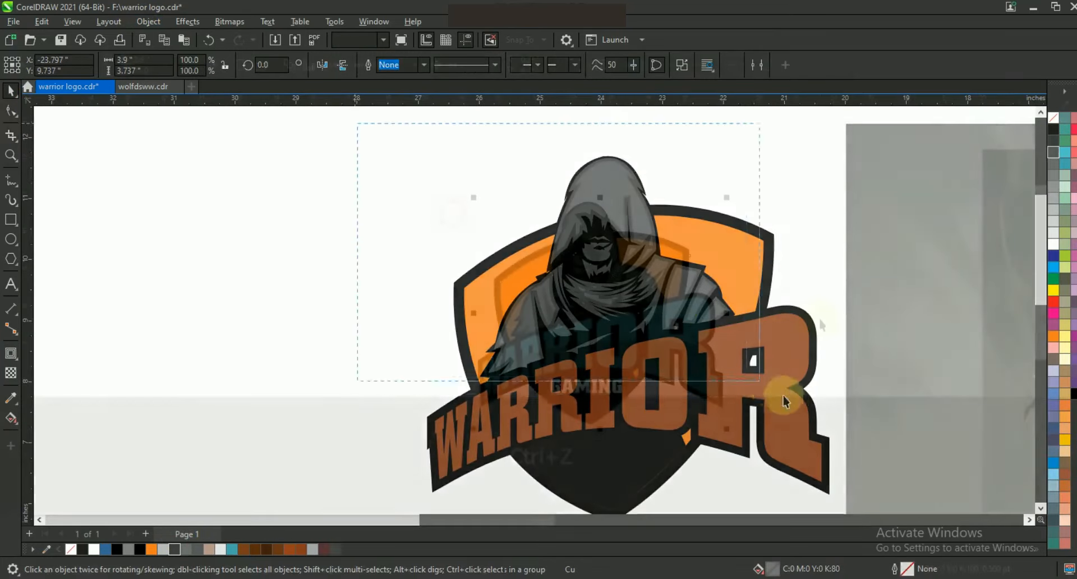
pyautogui.hotkey('ctrl', 'z')
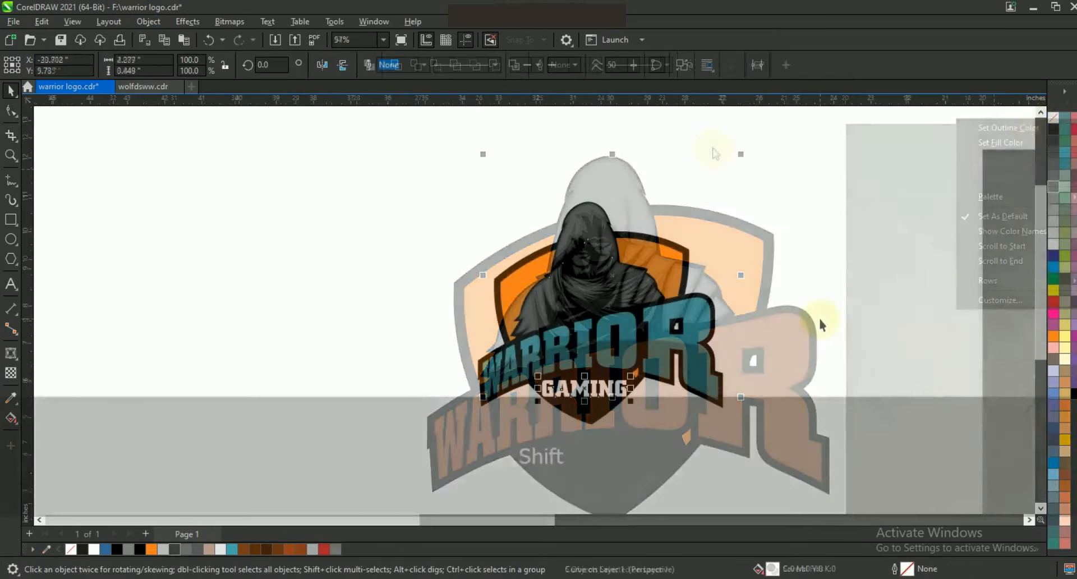
pyautogui.hotkey('ctrl', 'shift', 'z')
pyautogui.click(819, 320)
pyautogui.click(807, 230)
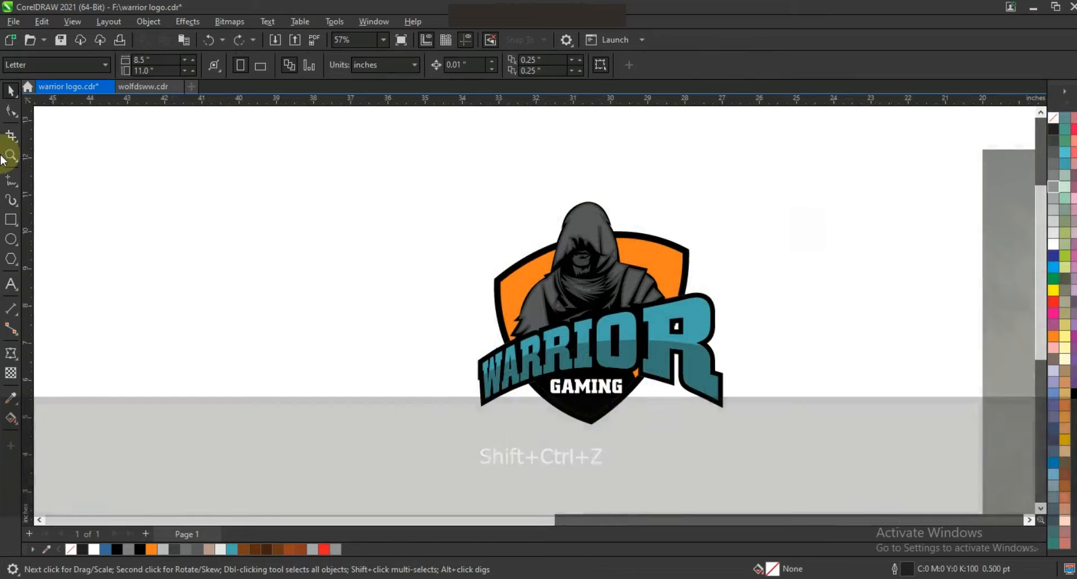
# Step: Recolour the lip, chin and neck shapes of the warrior's face orange-brown
pyautogui.click(11, 156)
pyautogui.moveTo(404, 186); pyautogui.dragTo(824, 426)
pyautogui.click(17, 91)
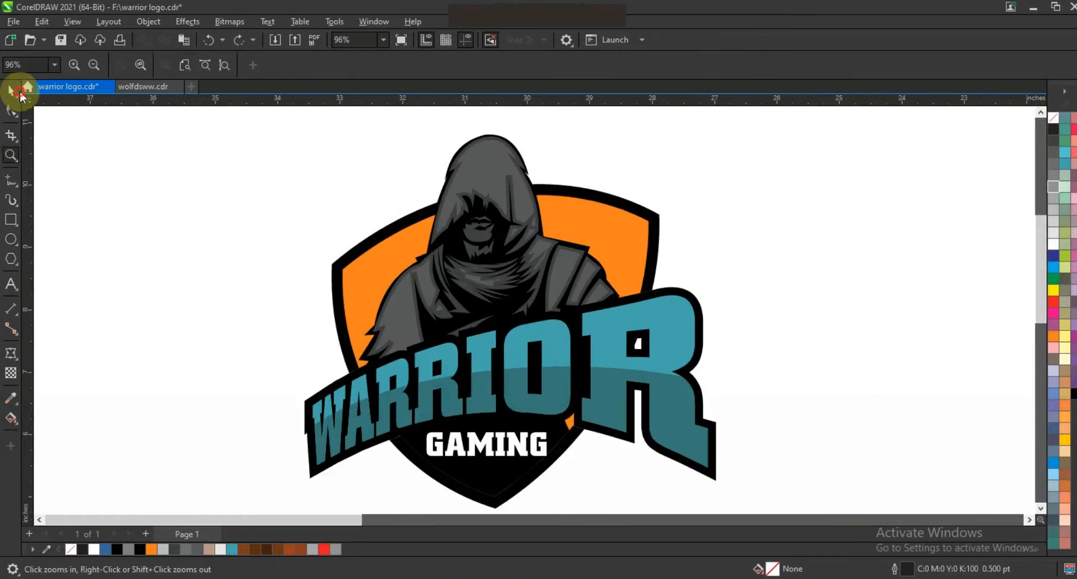
pyautogui.click(477, 229)
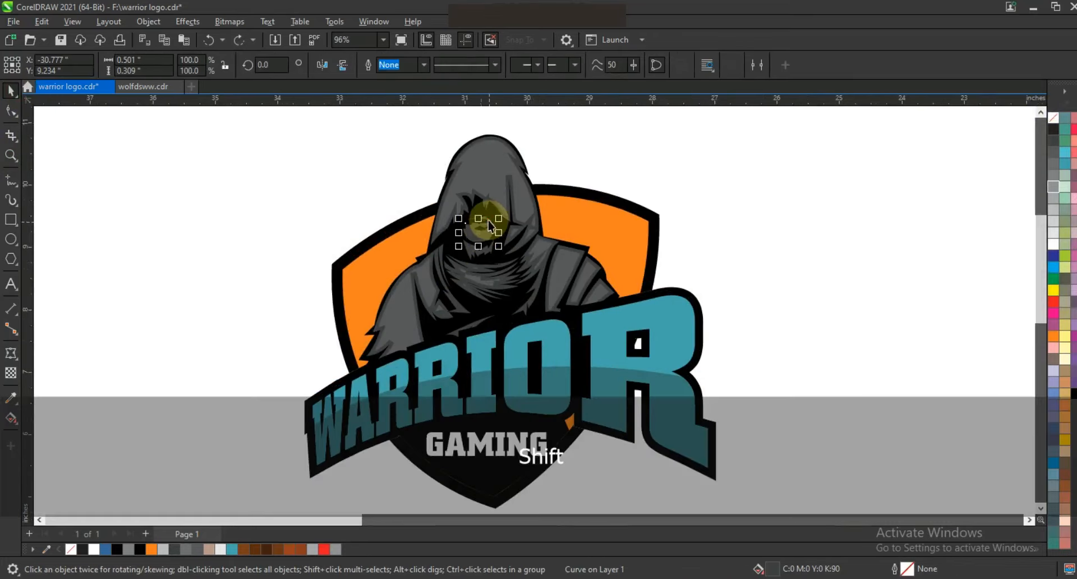
pyautogui.click(264, 544)
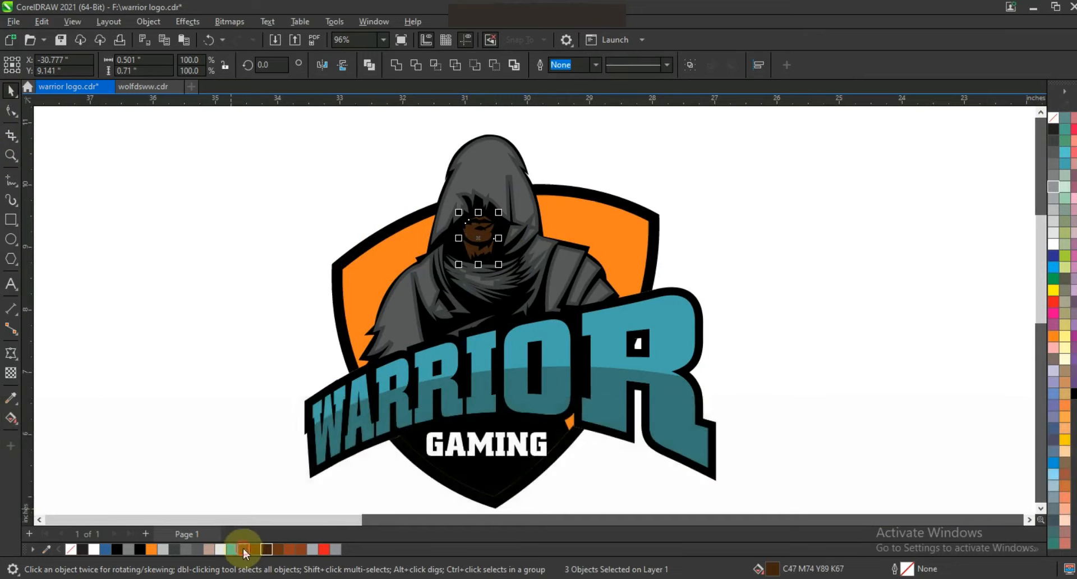
pyautogui.click(243, 547)
pyautogui.click(224, 339)
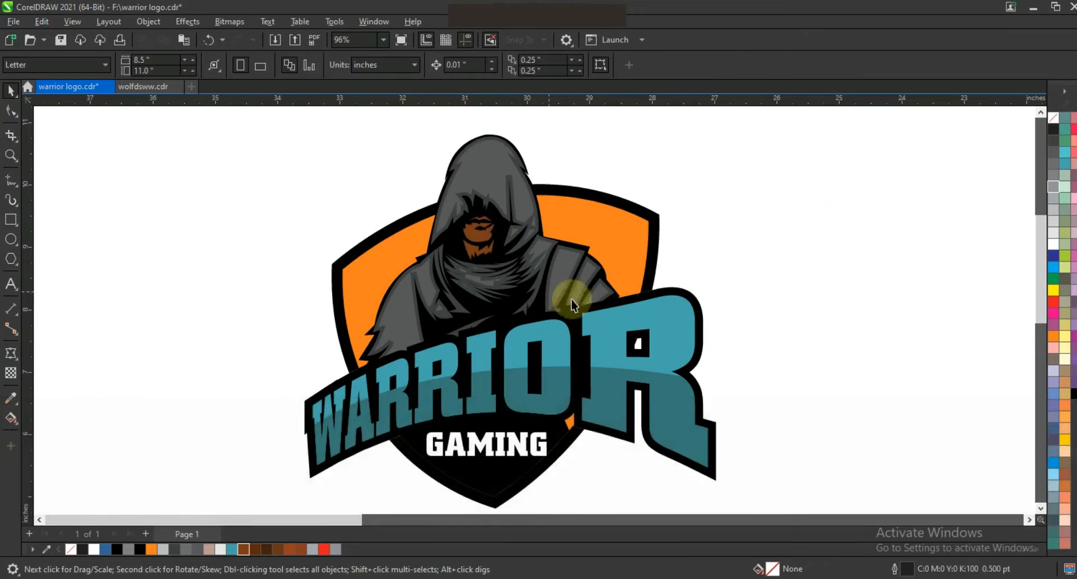
pyautogui.press('F3')
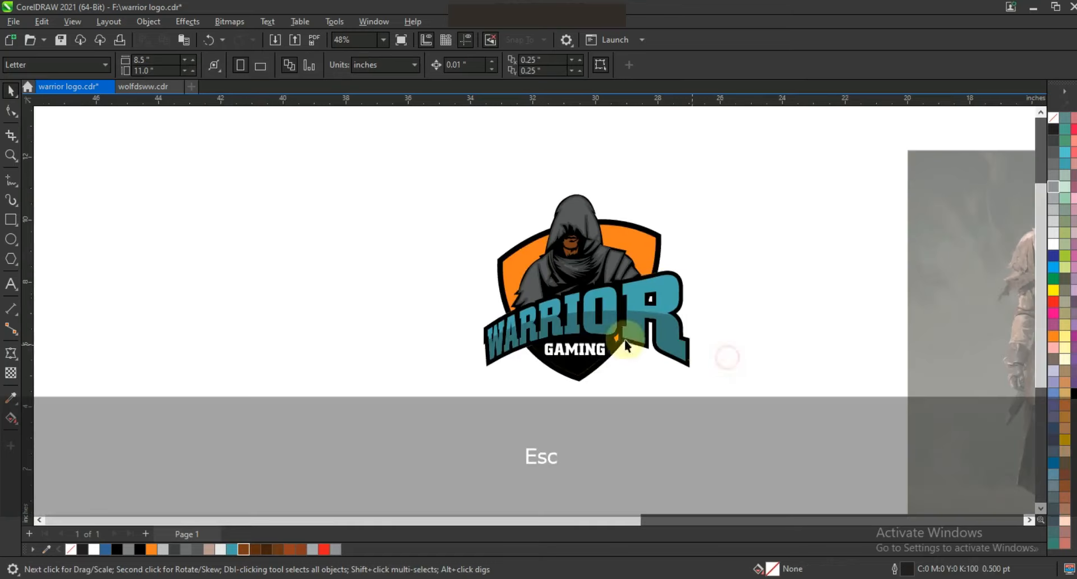
pyautogui.click(10, 157)
pyautogui.moveTo(469, 185); pyautogui.dragTo(765, 392)
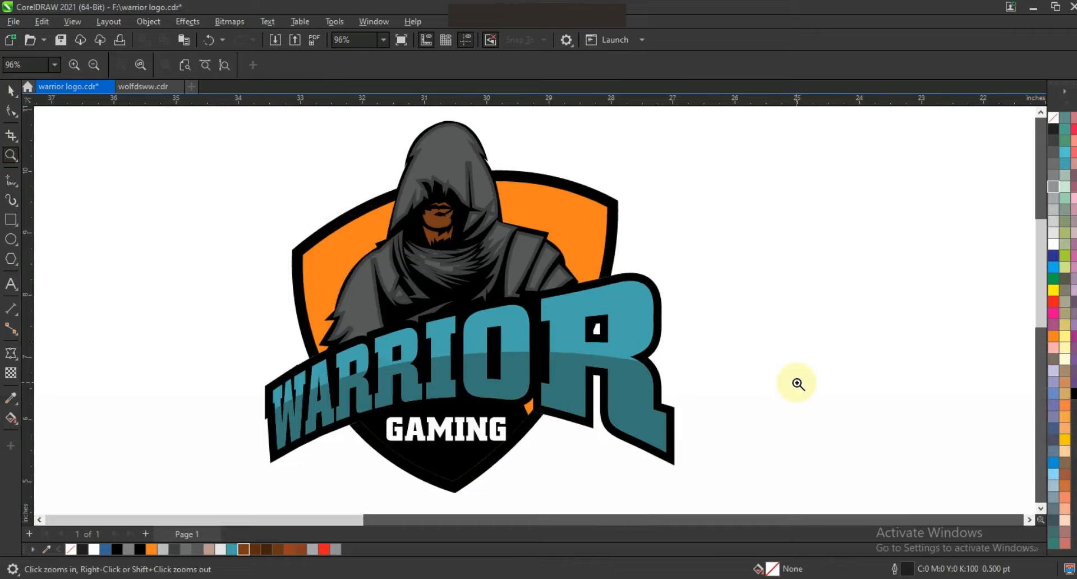